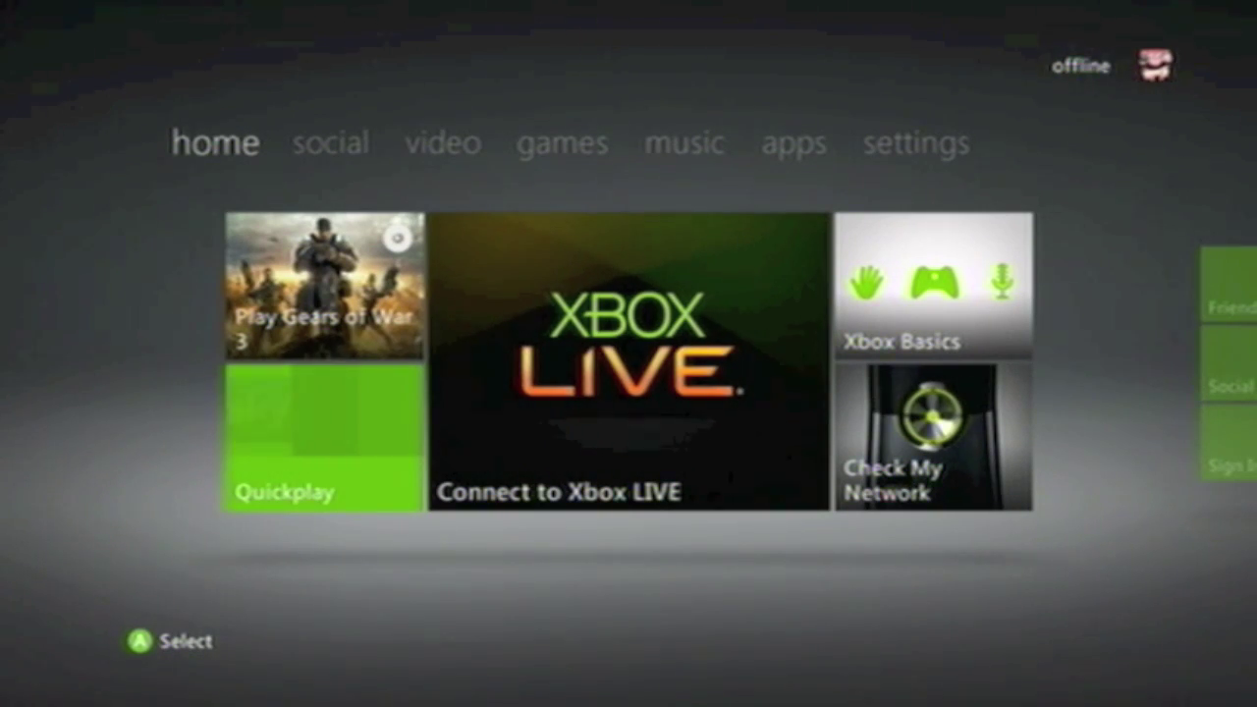
Step: Open the Console Settings list in the dashboard's system settings
key("Right")
key("Right")
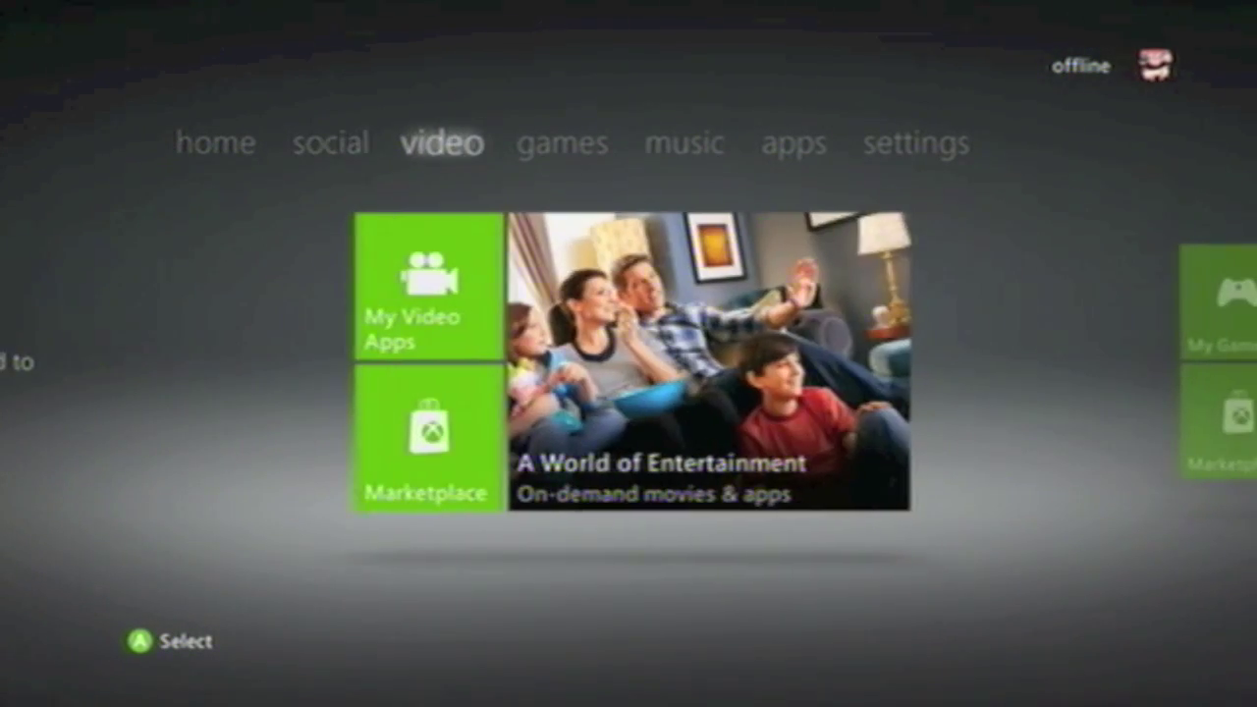
key("Right")
key("Right")
key("Right")
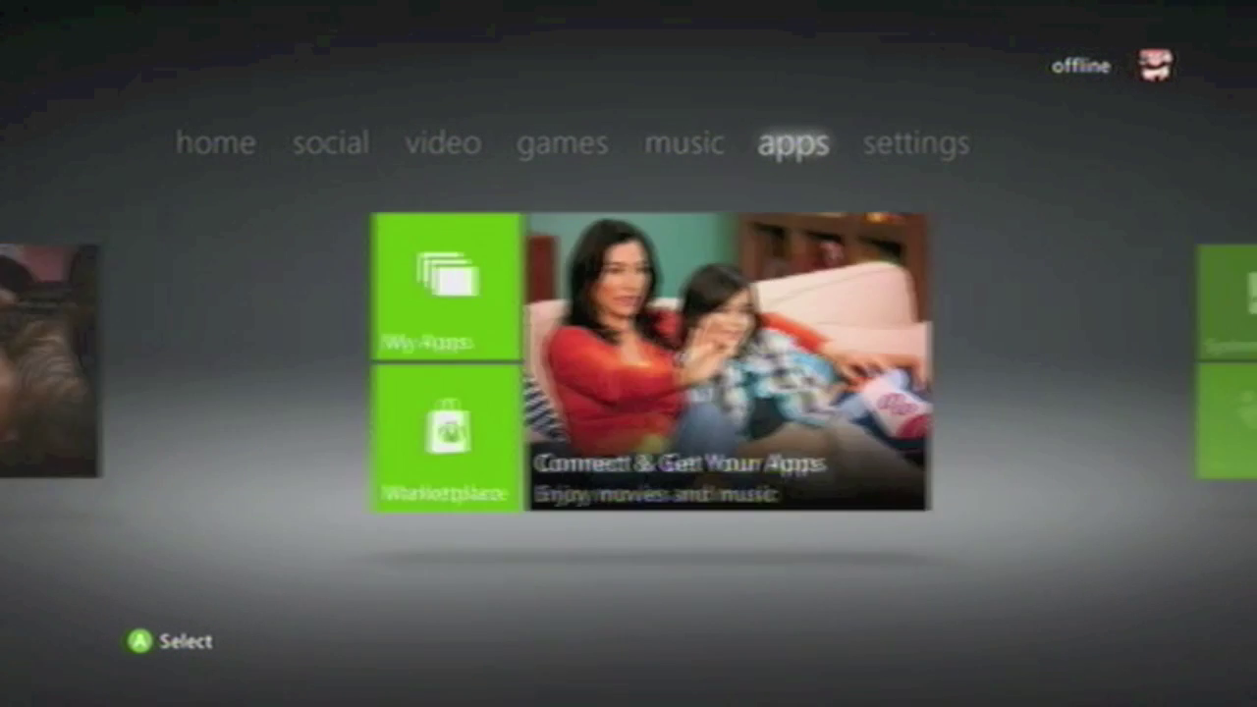
key("Right")
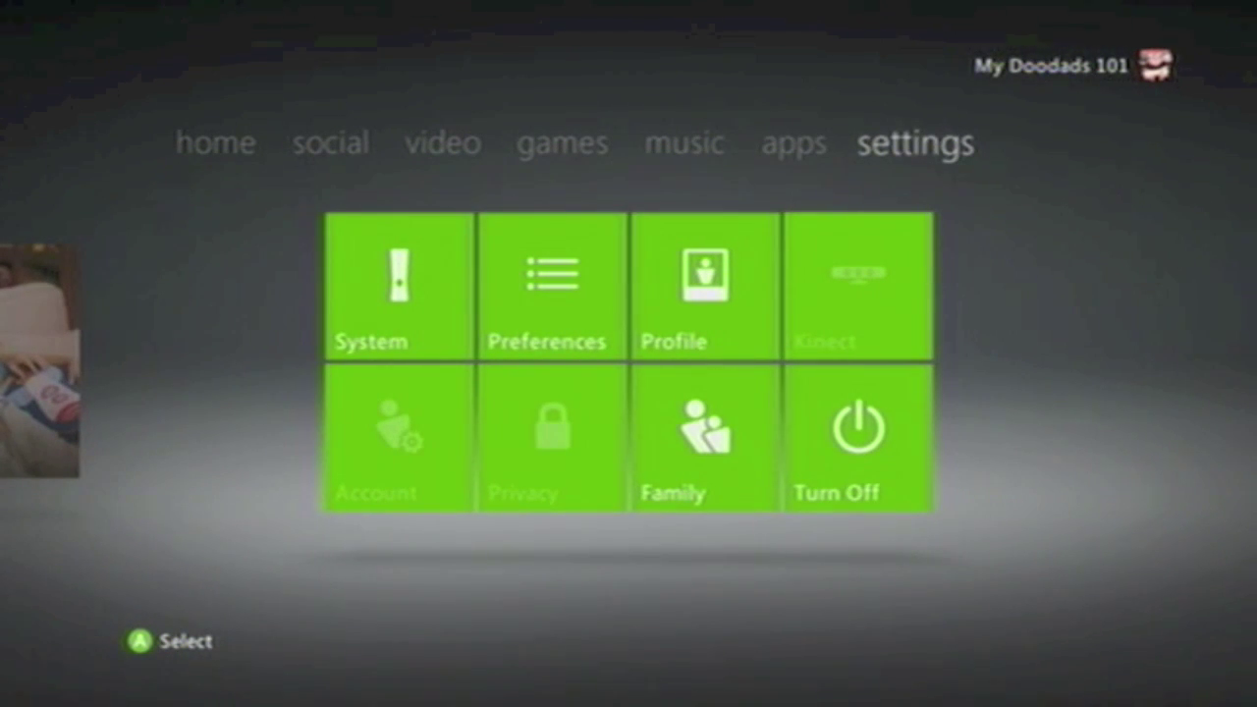
key("Down")
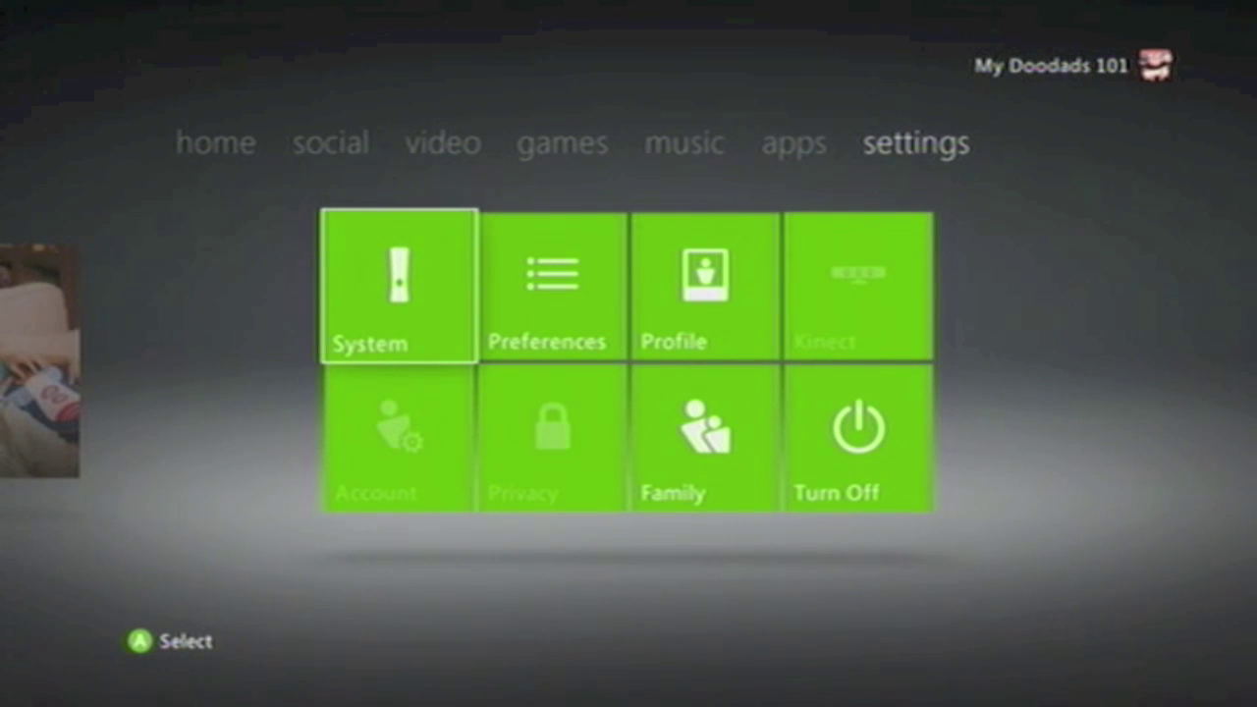
key("Return")
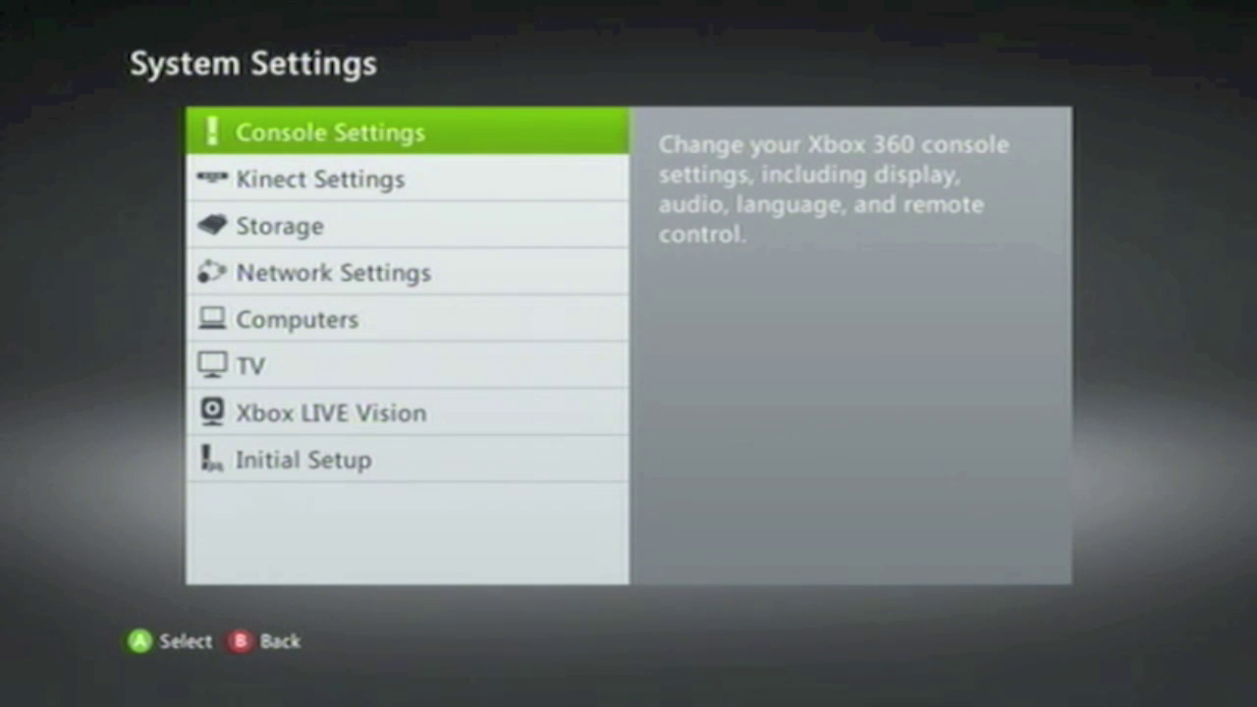
key("Return")
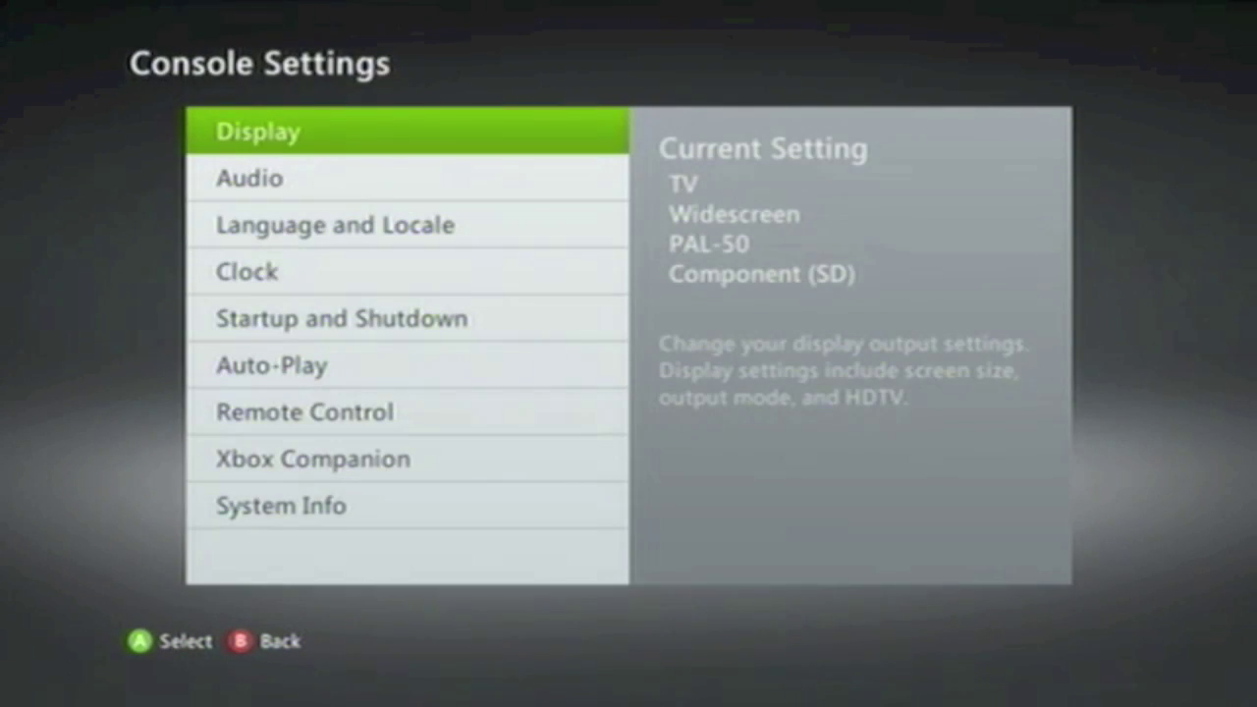
Step: View the System Info page to read the console's serial number, and return to the dashboard's settings overview
key("Down")
key("Down")
key("Down")
key("Down")
key("Down")
key("Down")
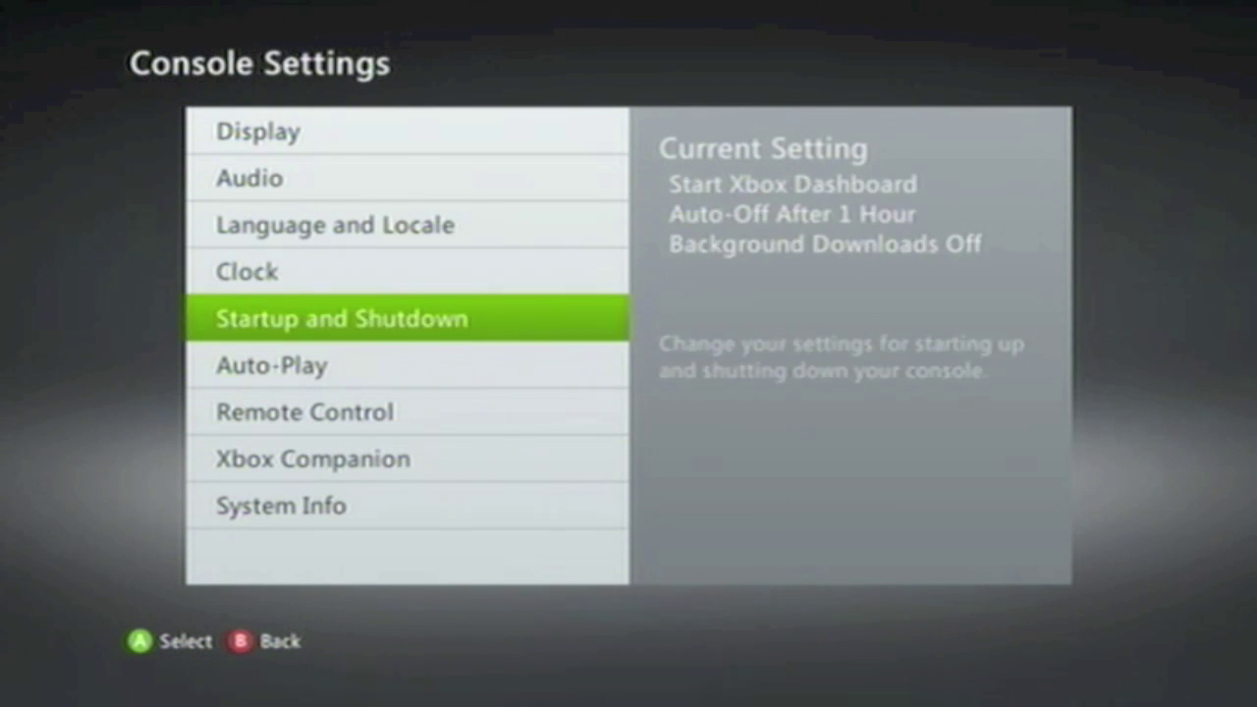
key("Down")
key("Down")
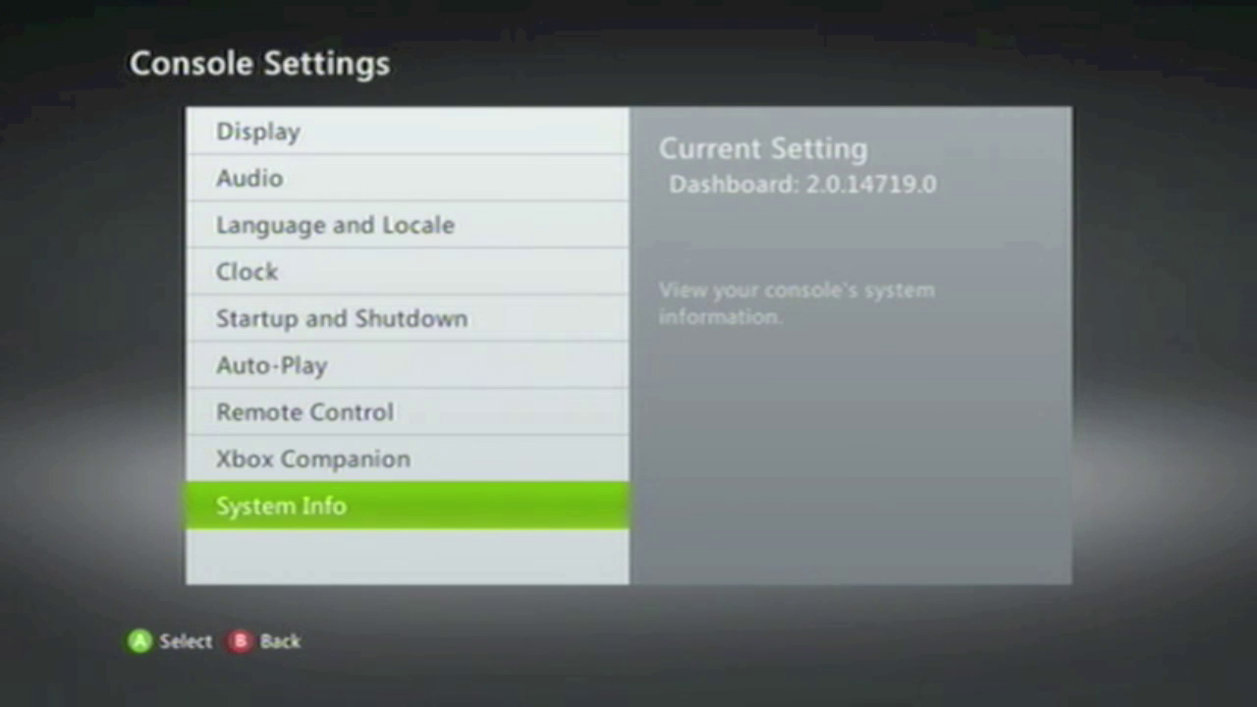
key("Return")
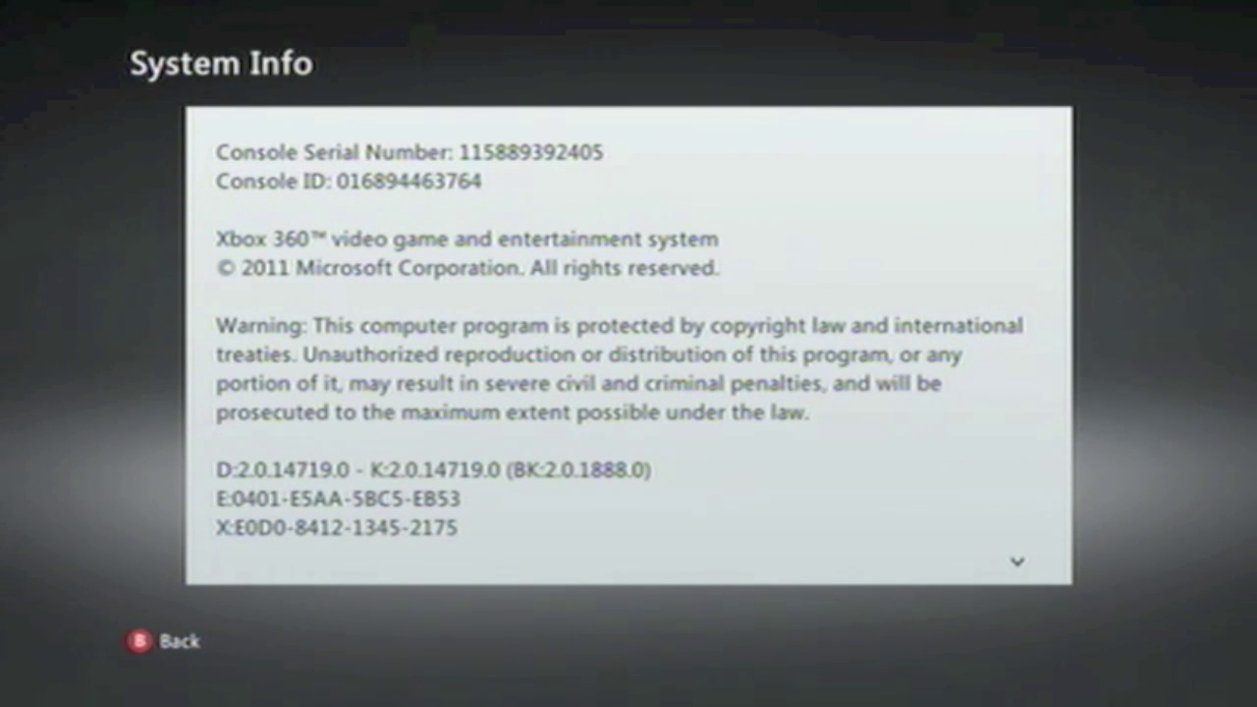
key("Escape")
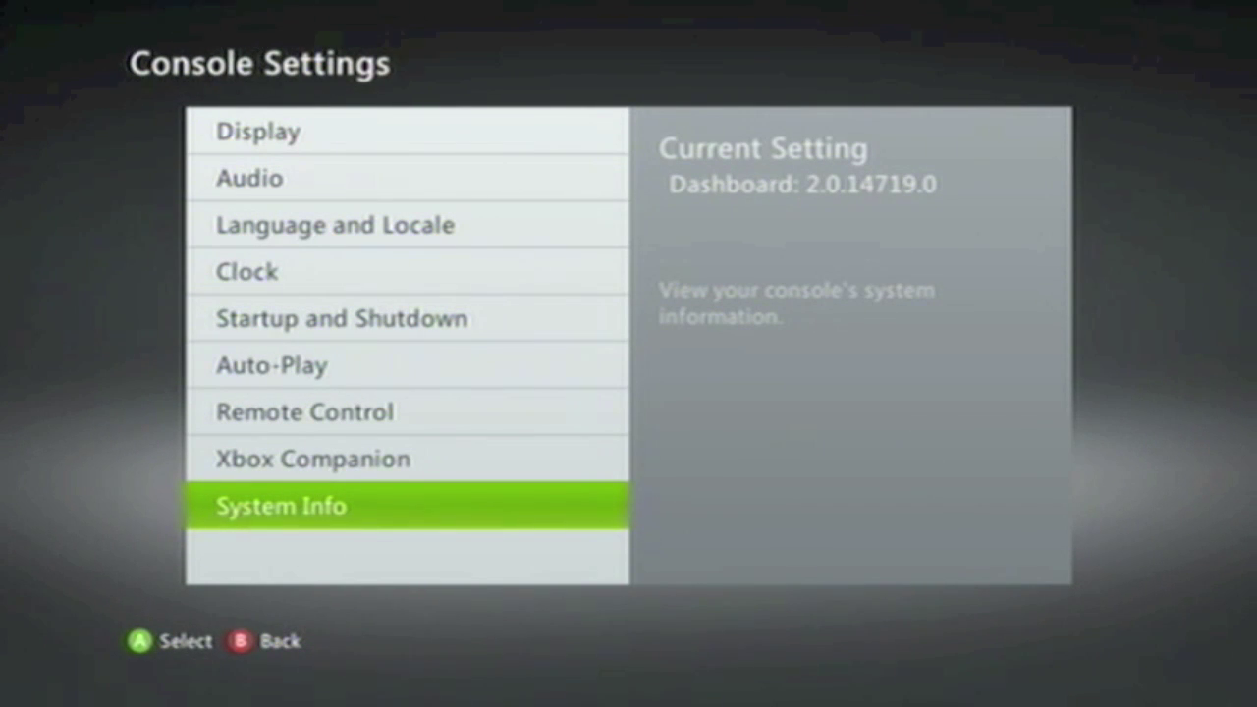
key("Escape")
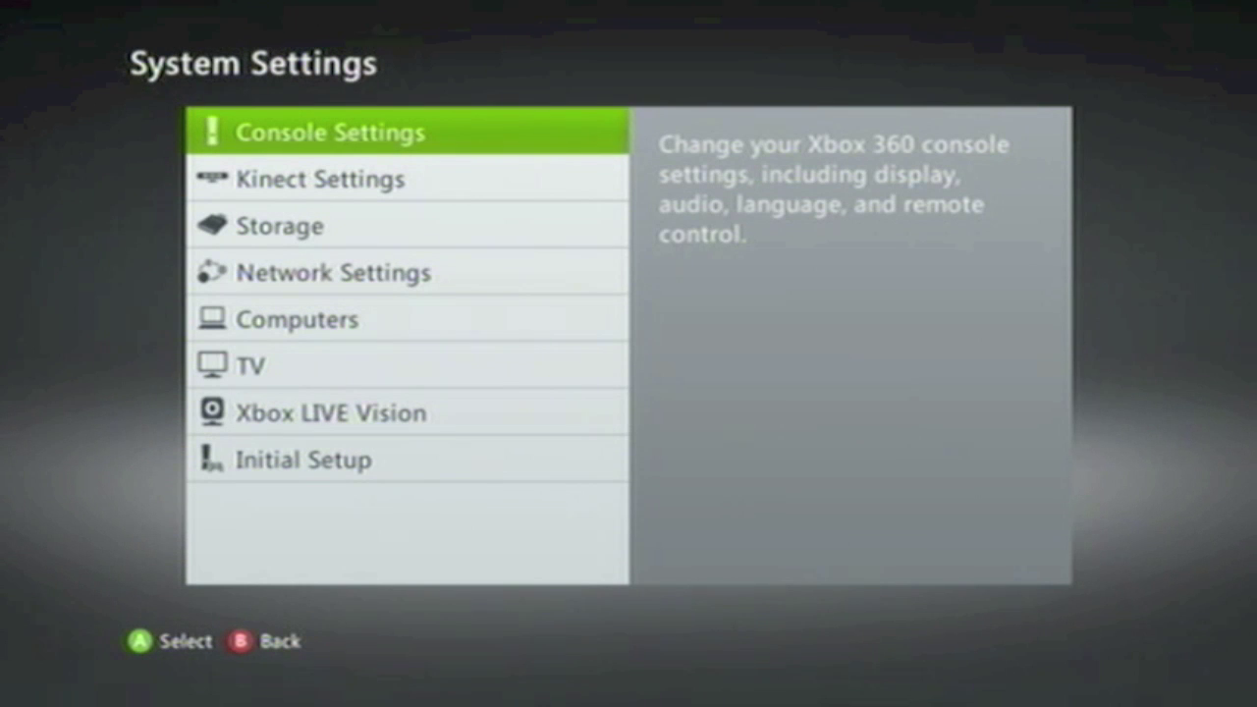
key("Escape")
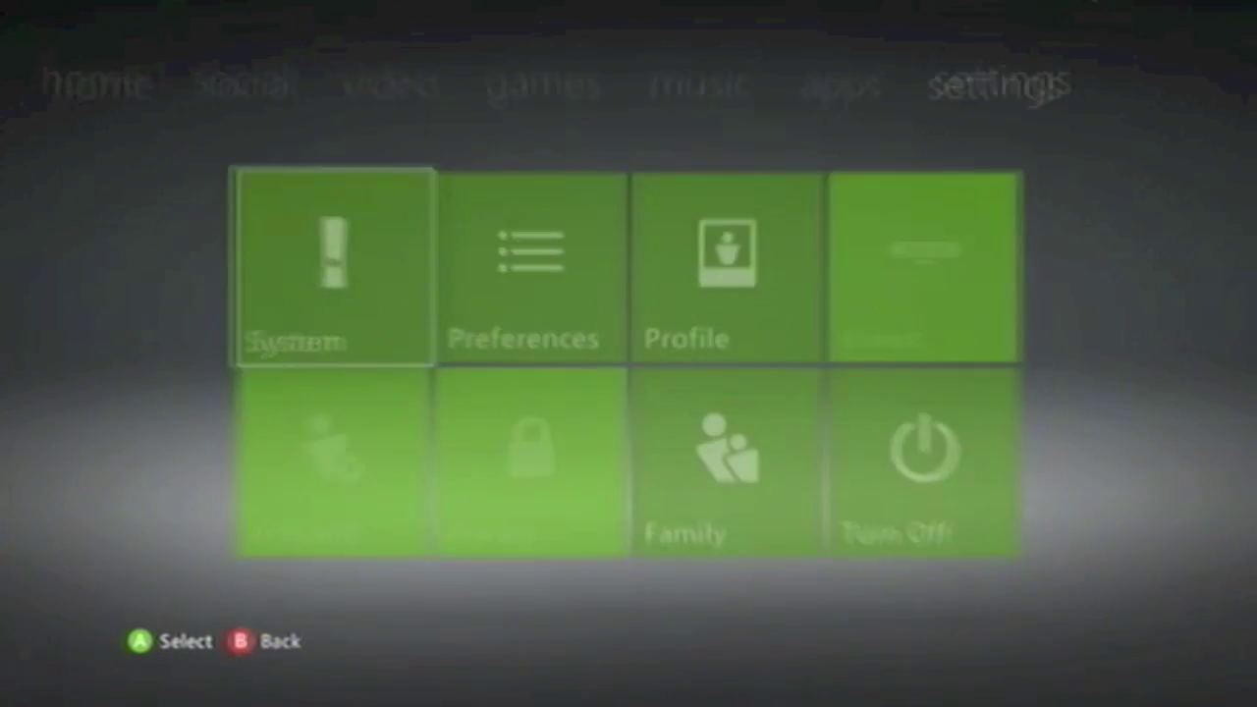
Step: Check in the Family settings whether content controls are on or off, and return to the settings overview
key("Right")
key("Right")
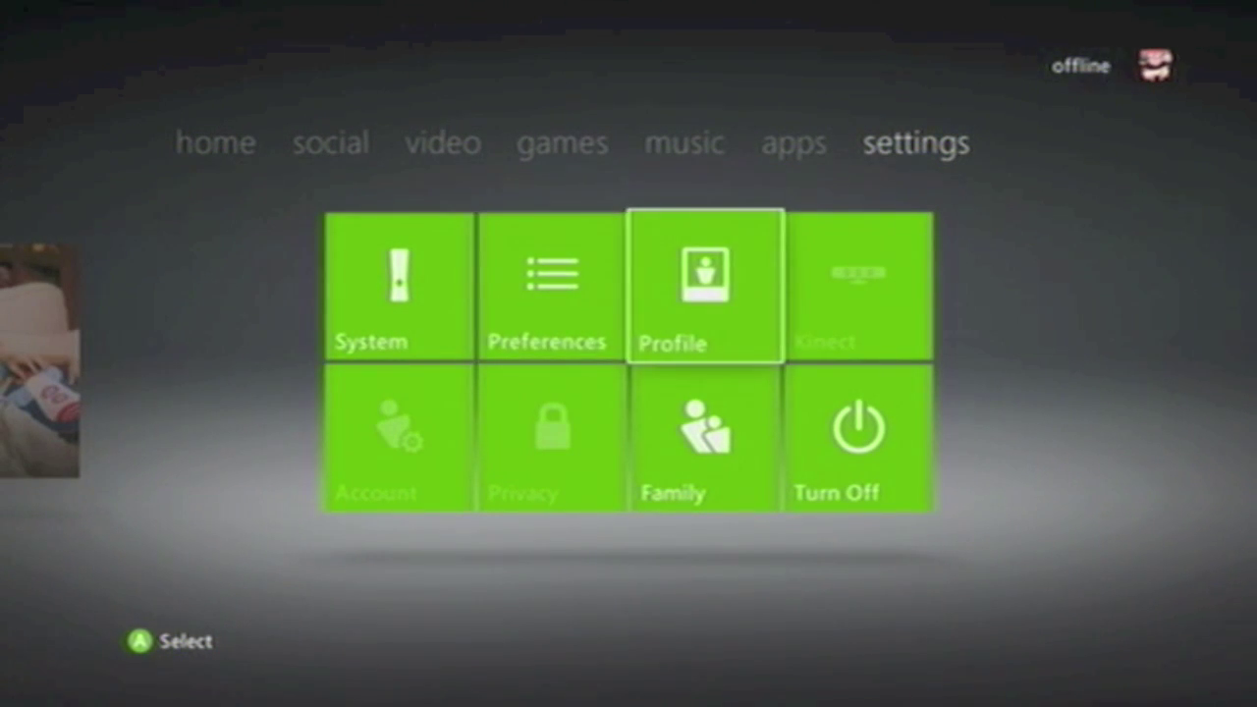
key("Down")
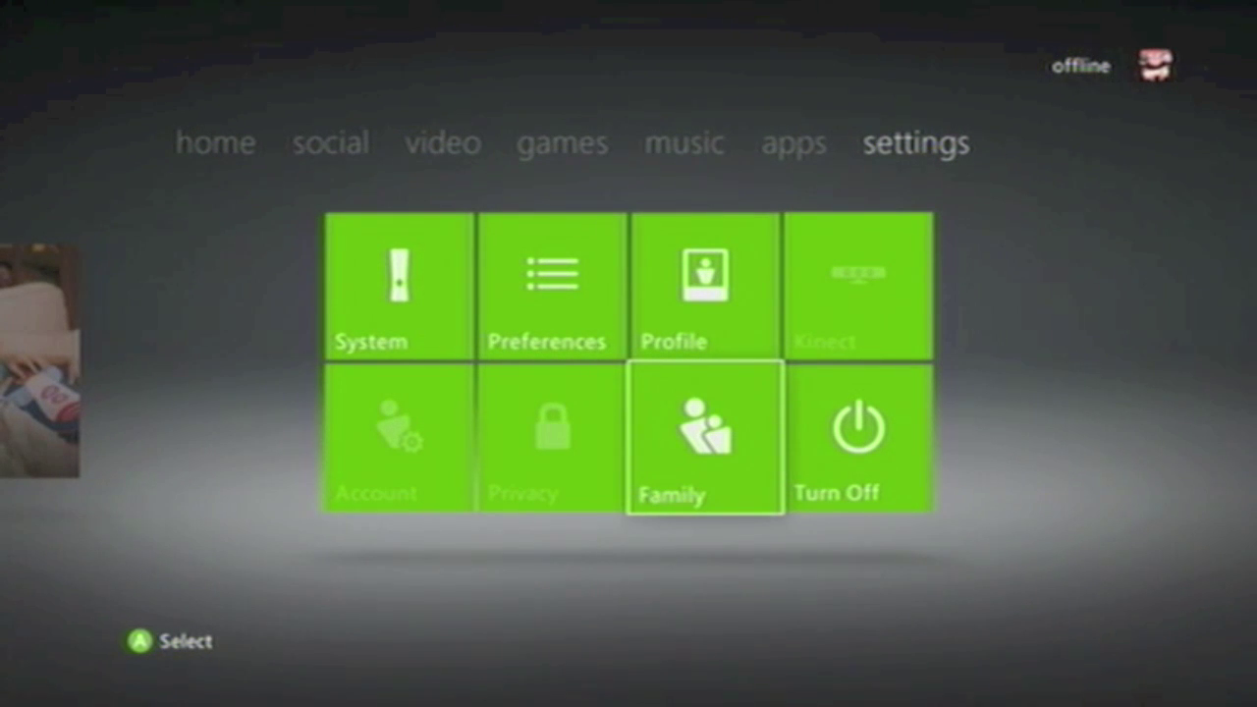
key("Return")
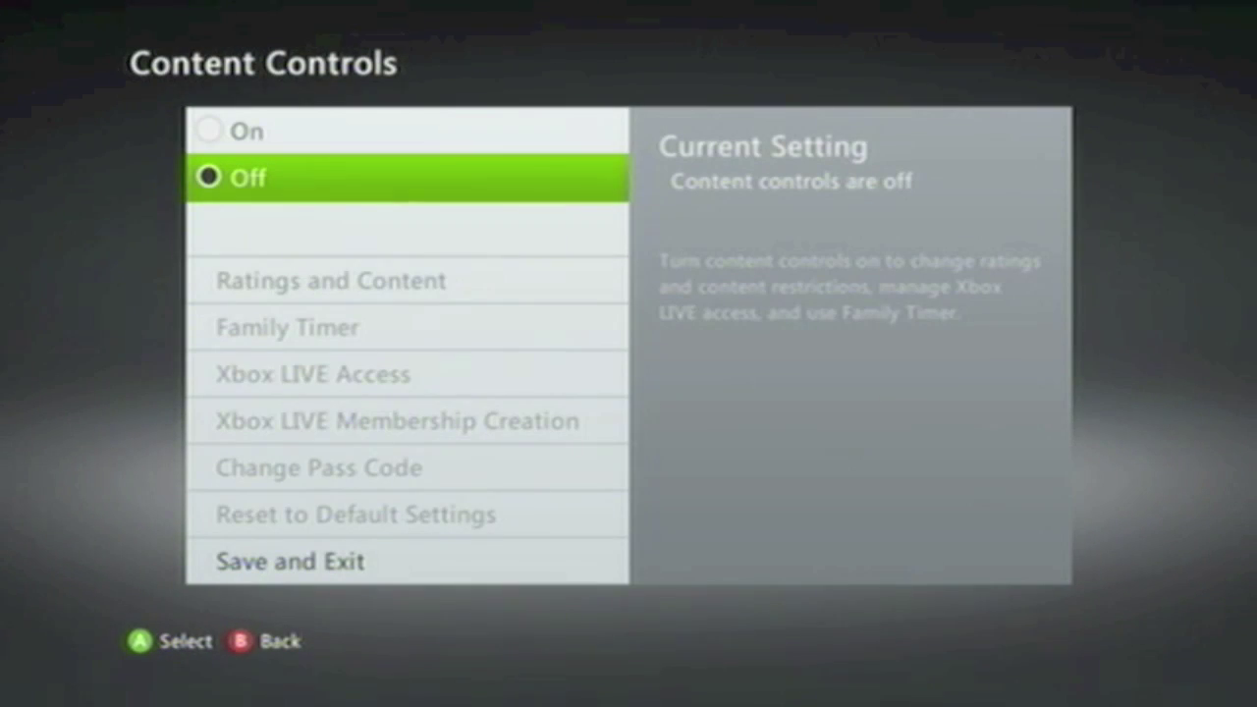
key("Up")
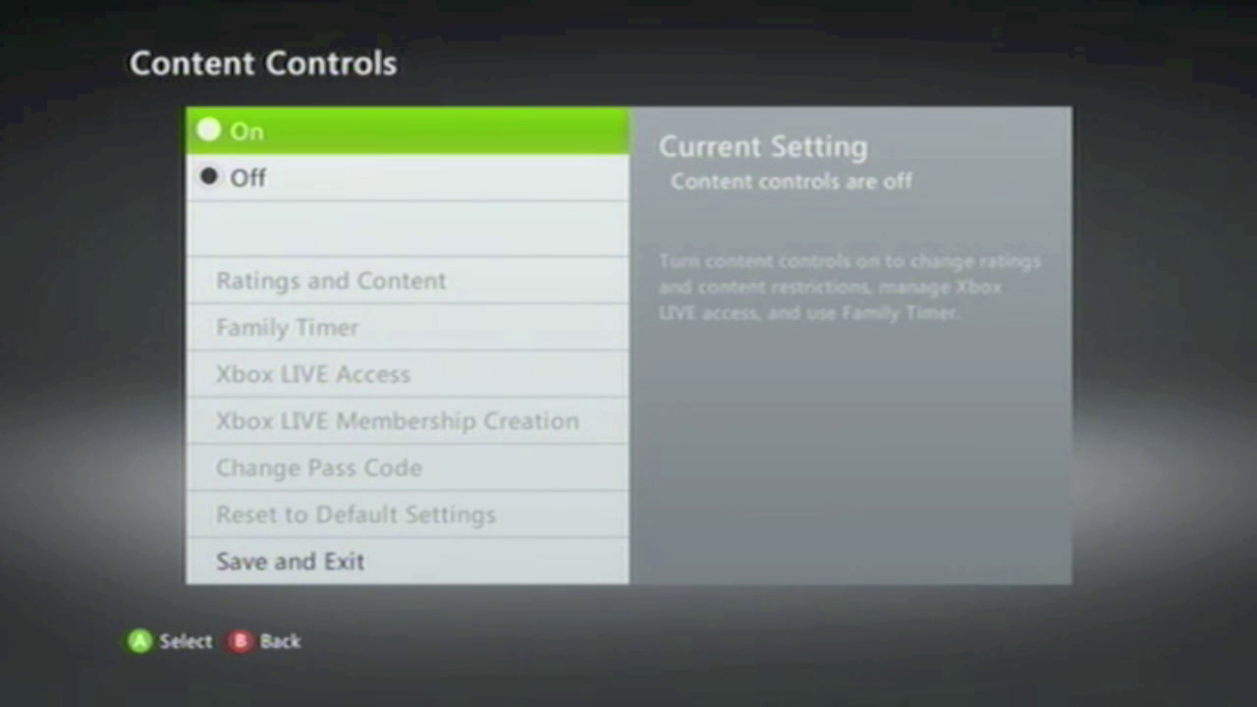
key("Down")
key("Up")
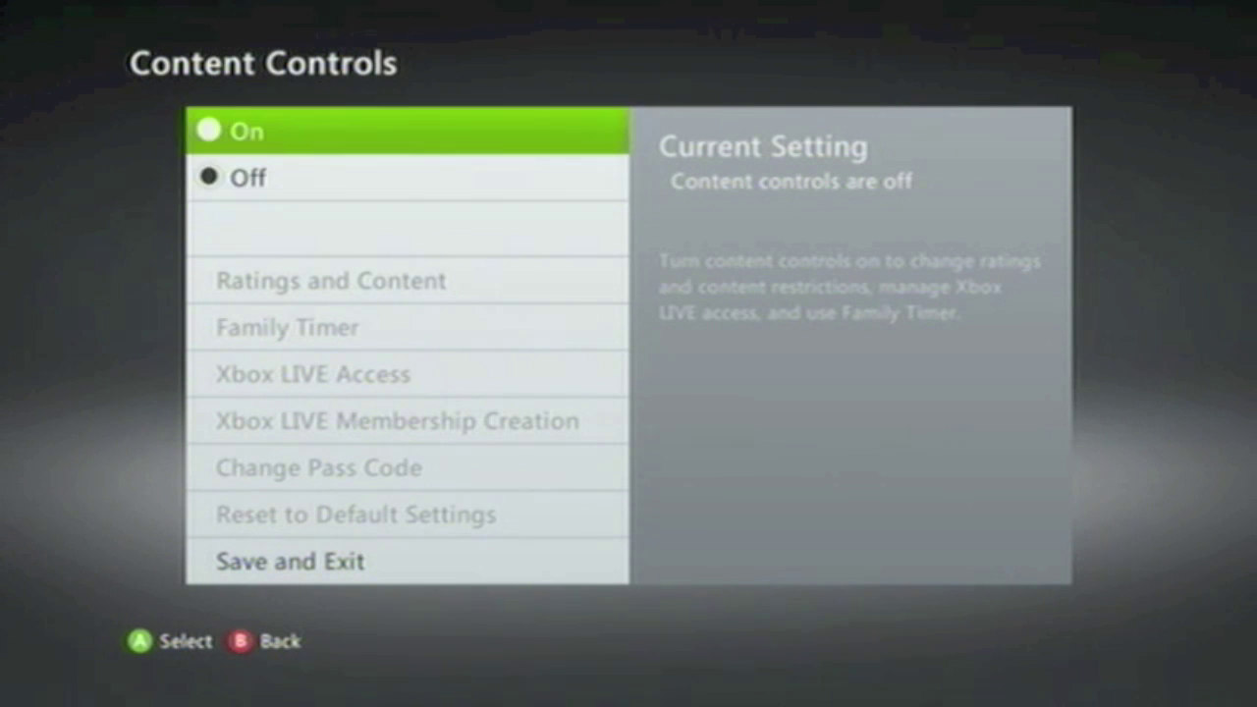
key("Down")
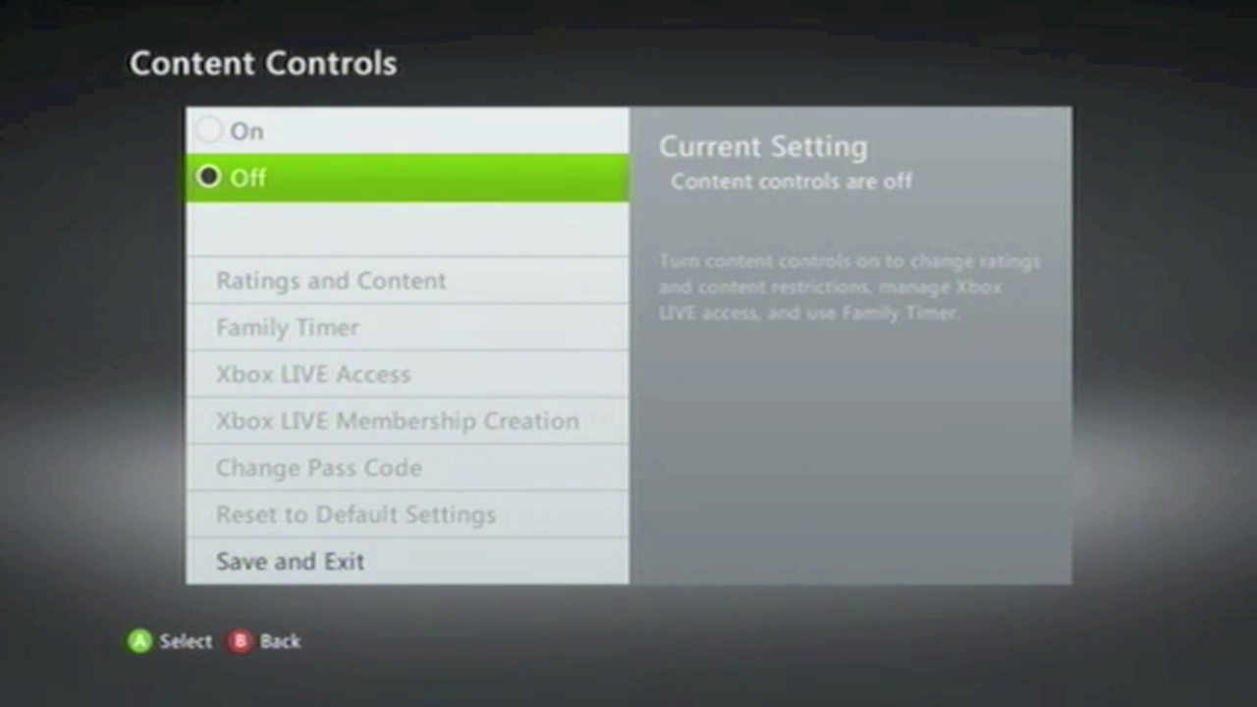
key("Escape")
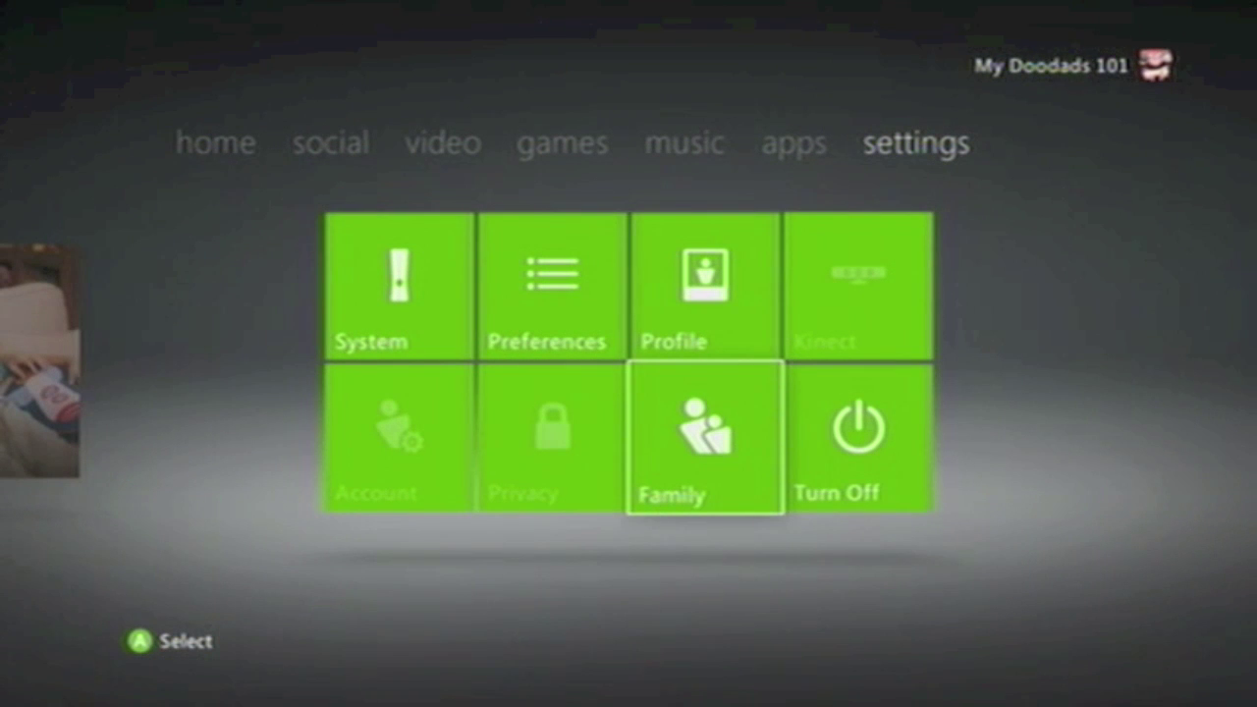
Step: Open the list of storage devices from the system settings
key("Up")
key("Left")
key("Left")
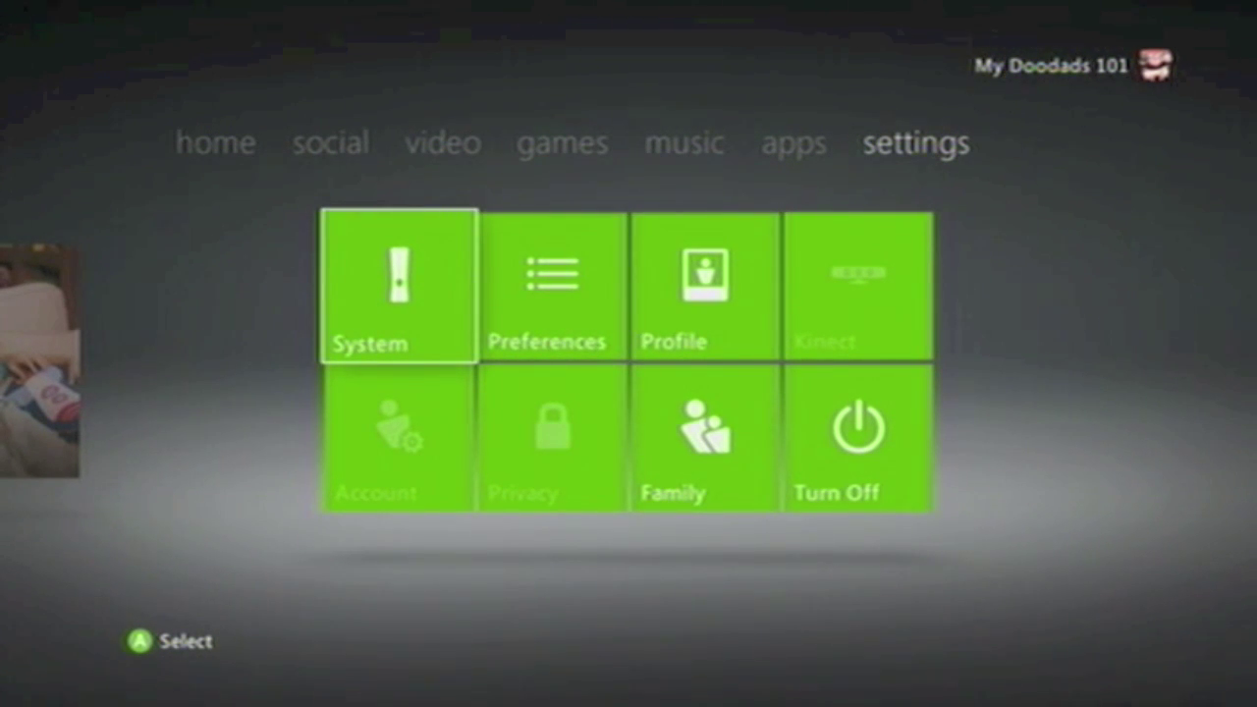
key("Return")
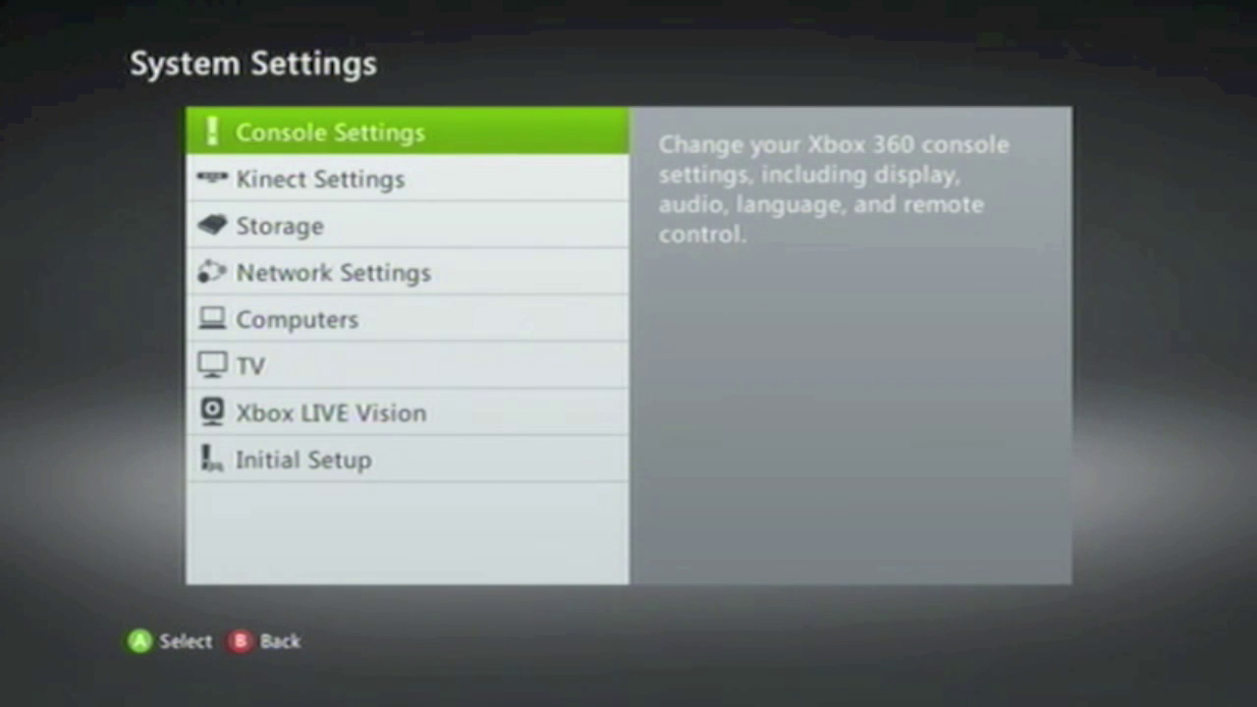
key("Down")
key("Down")
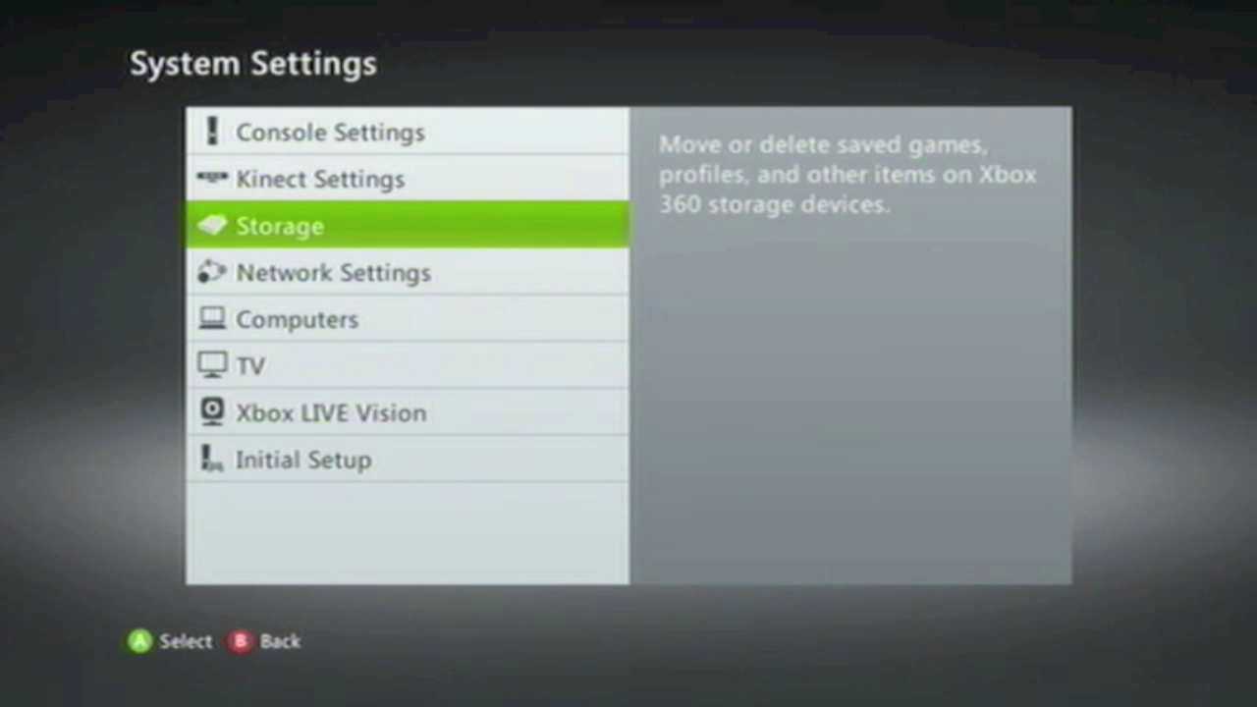
key("Return")
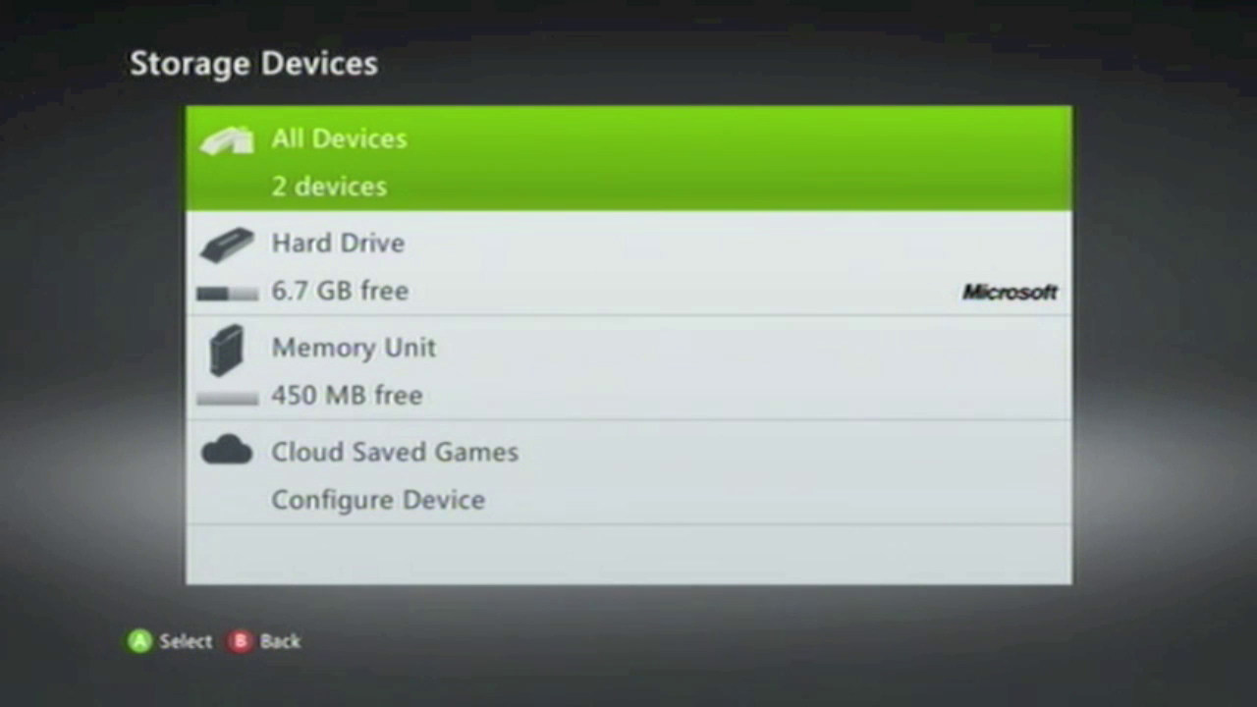
Step: Open the device options for the hard drive
key("Down")
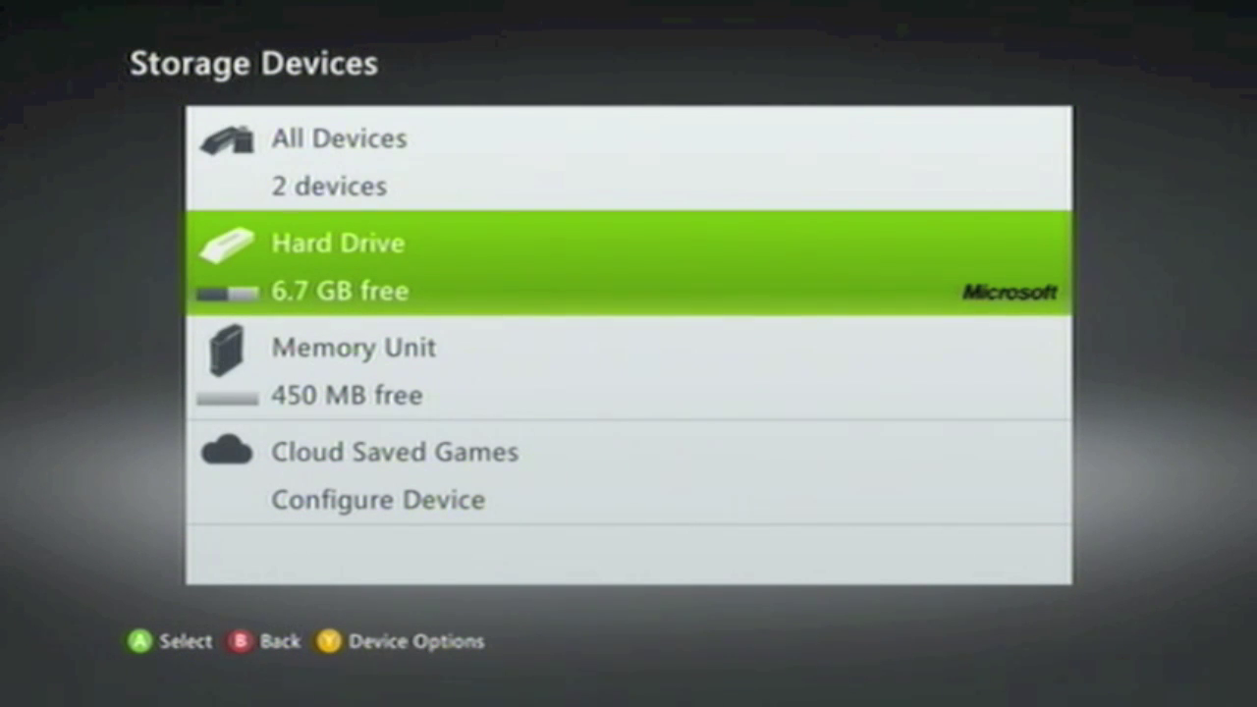
key("Down")
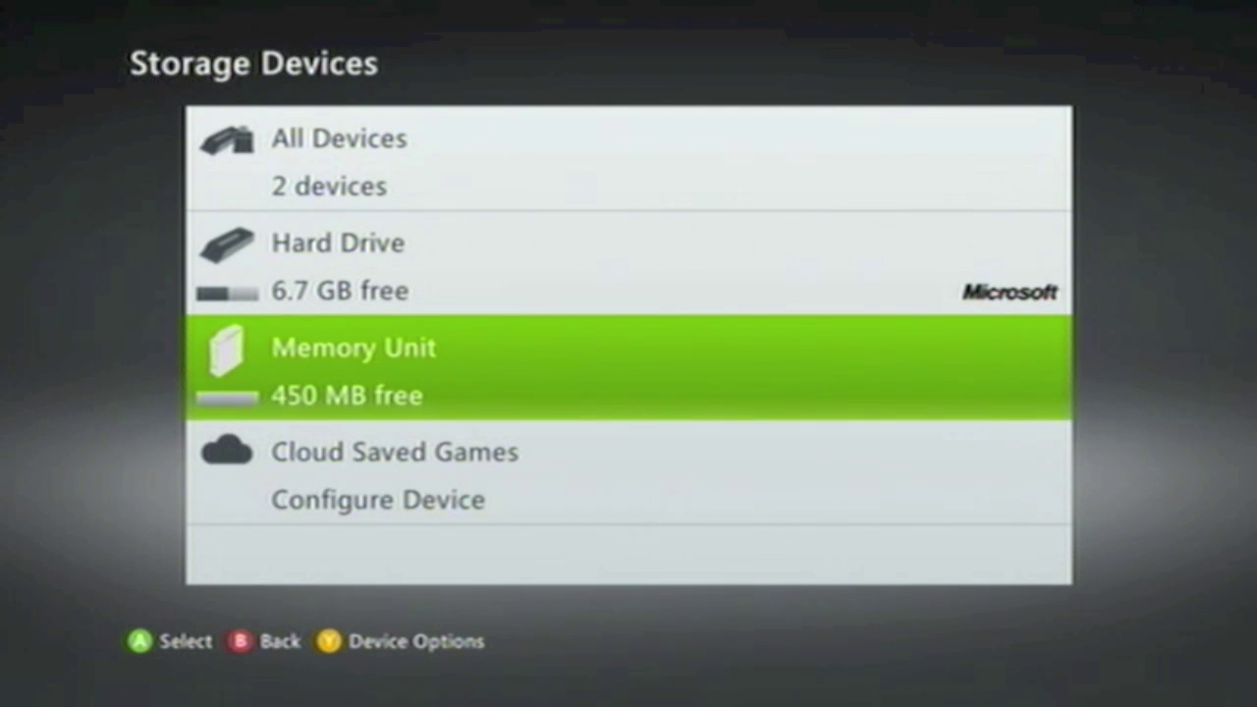
key("Up")
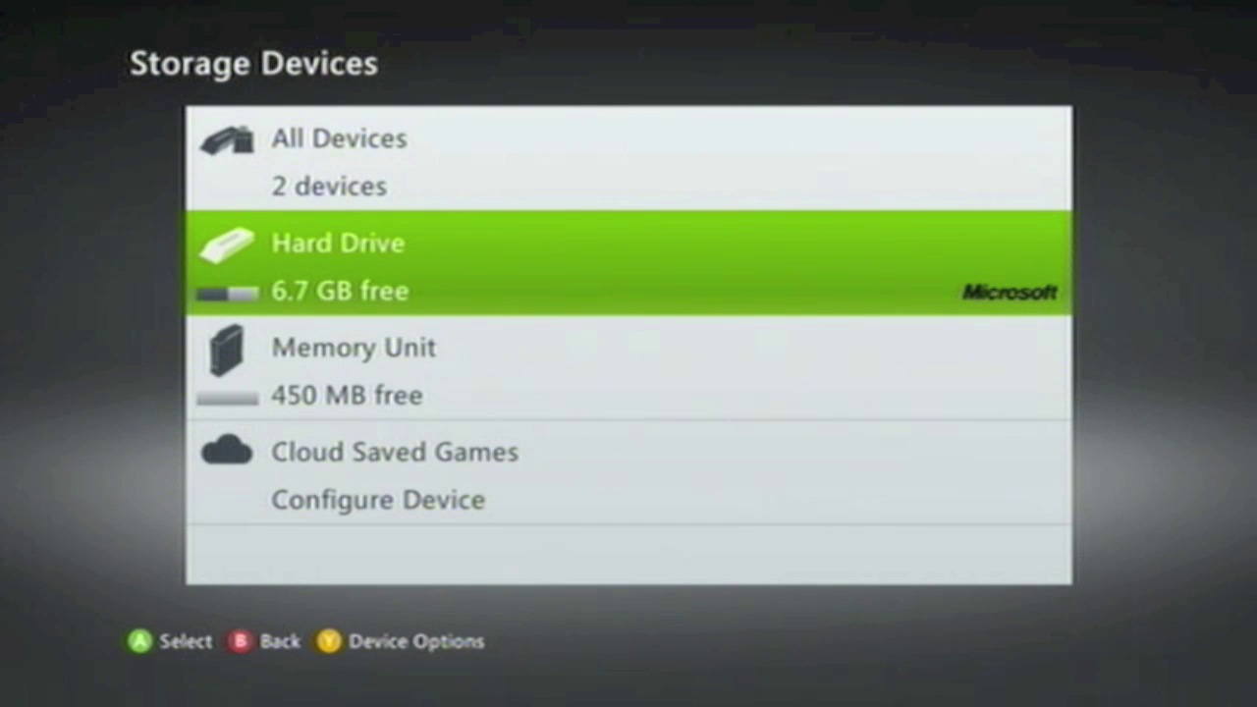
key("y")
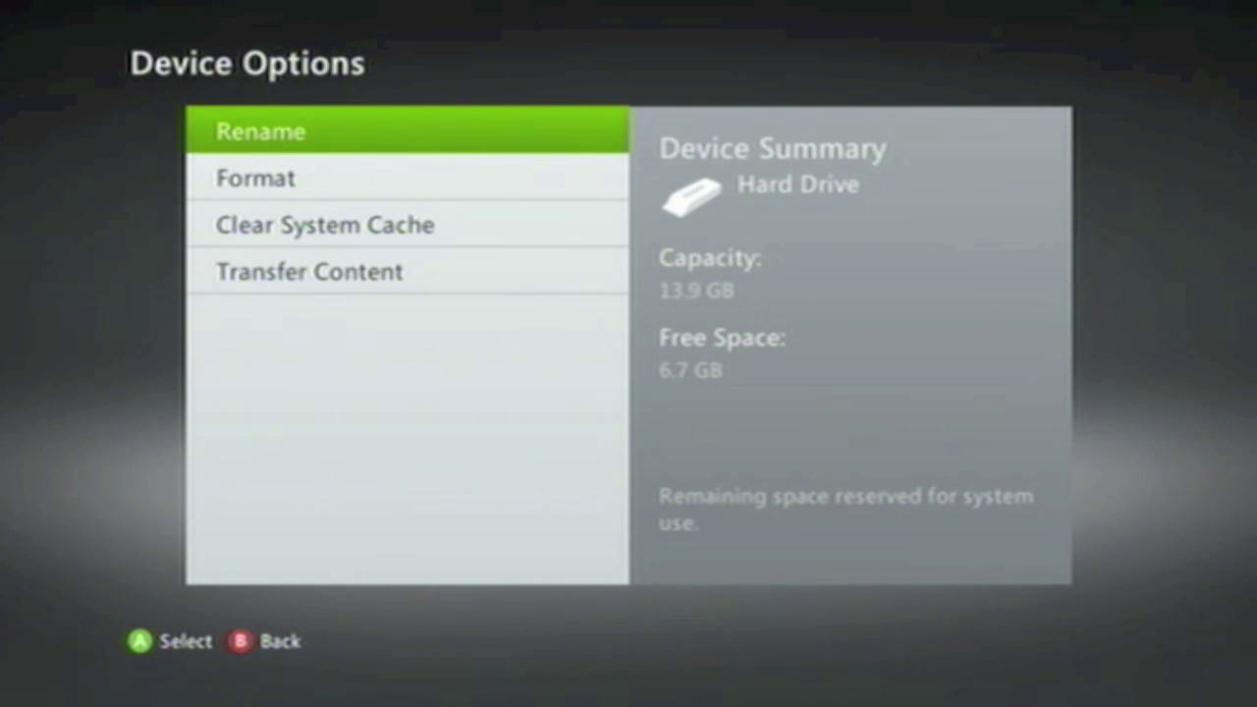
Step: Format the hard drive and agree to the removal of all content on it
key("Down")
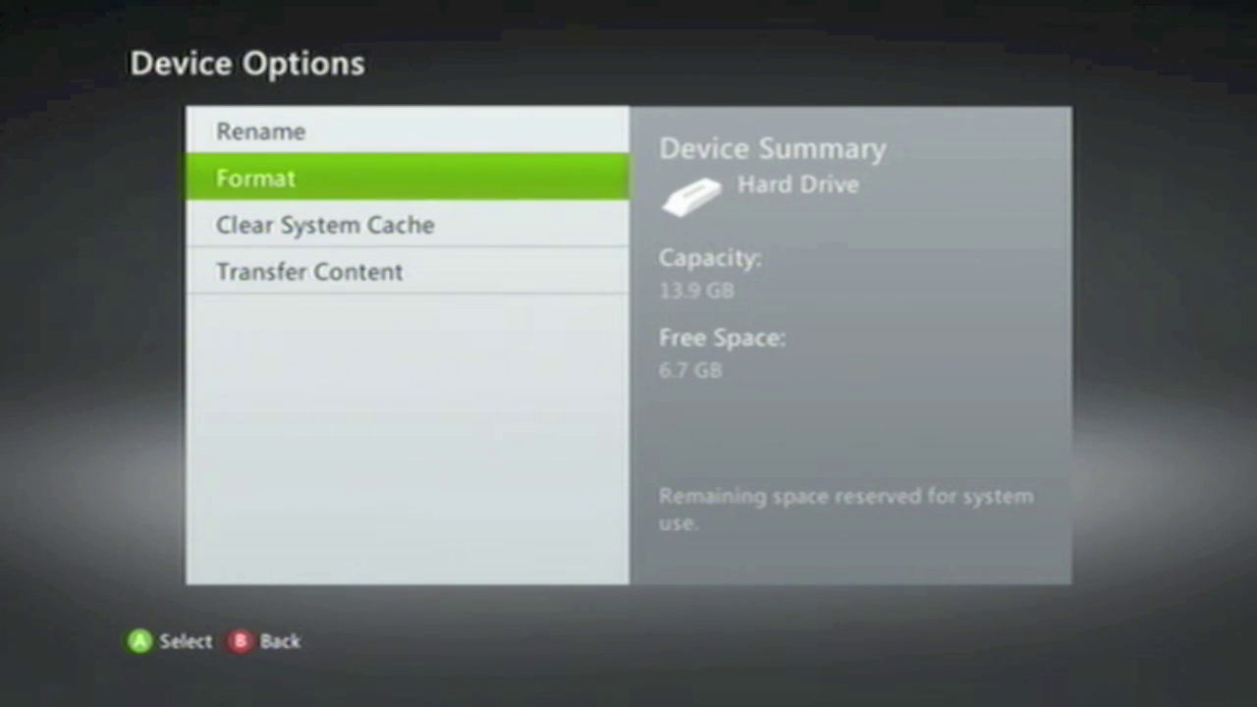
key("Return")
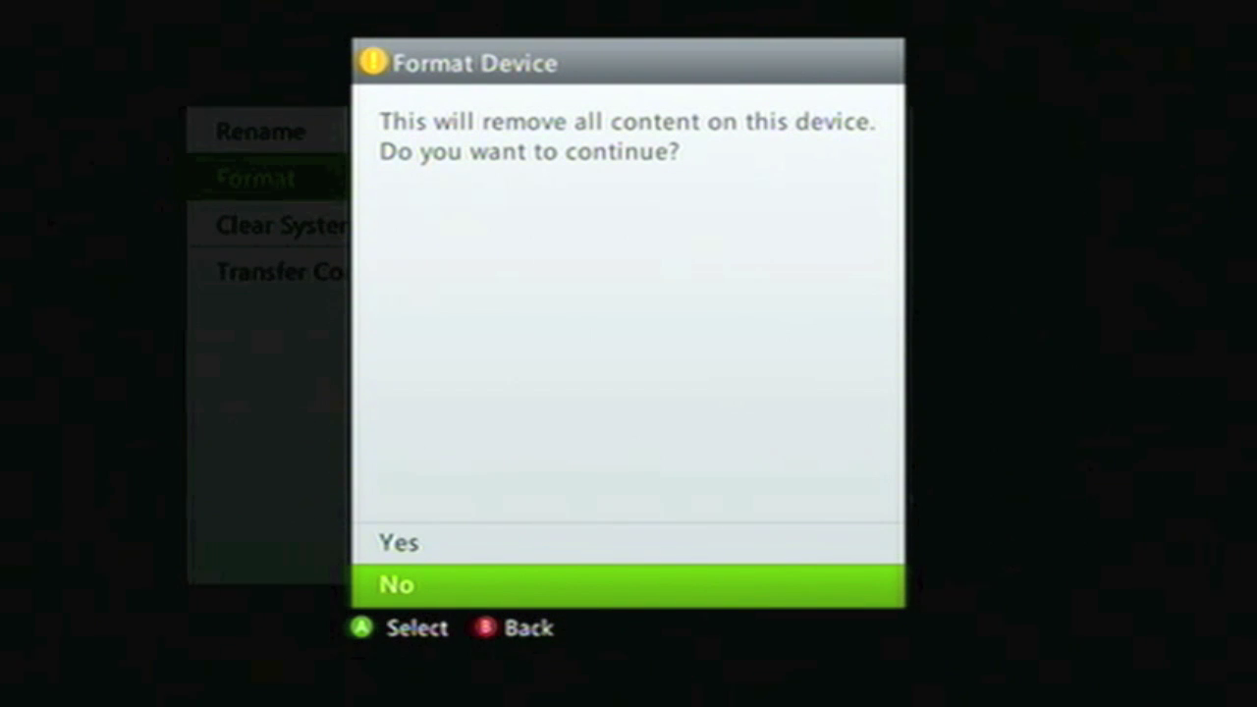
key("Up")
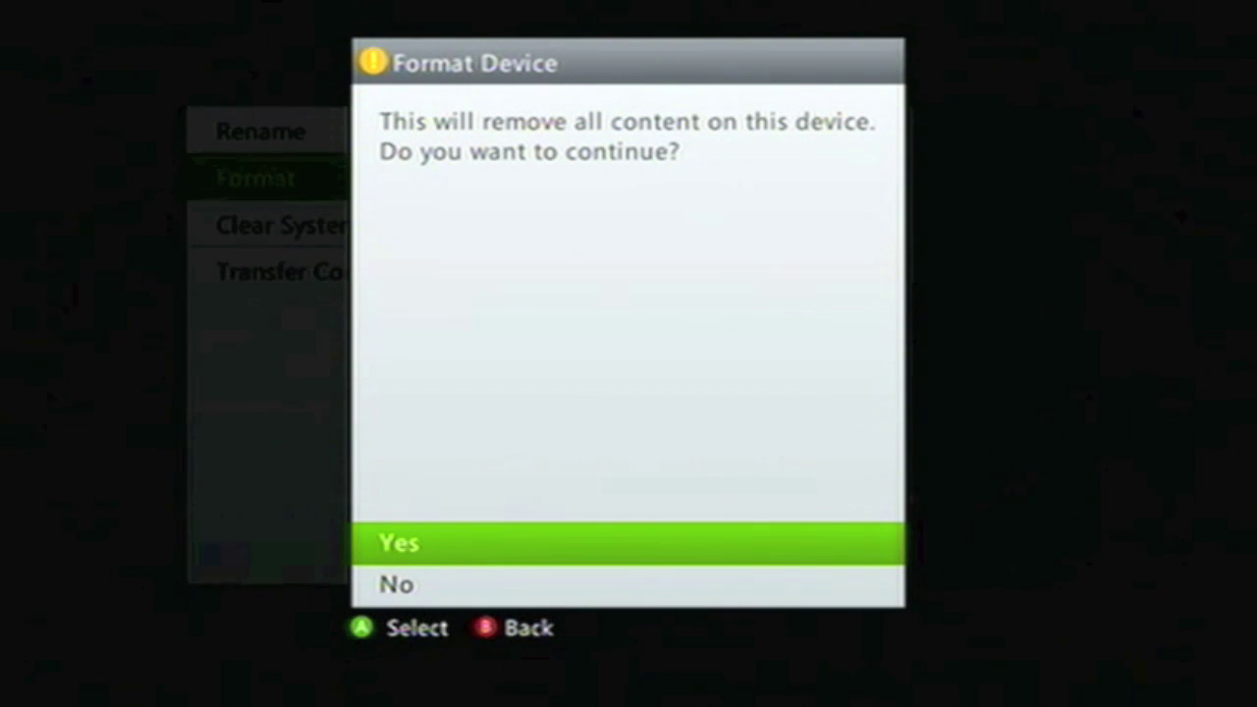
key("Return")
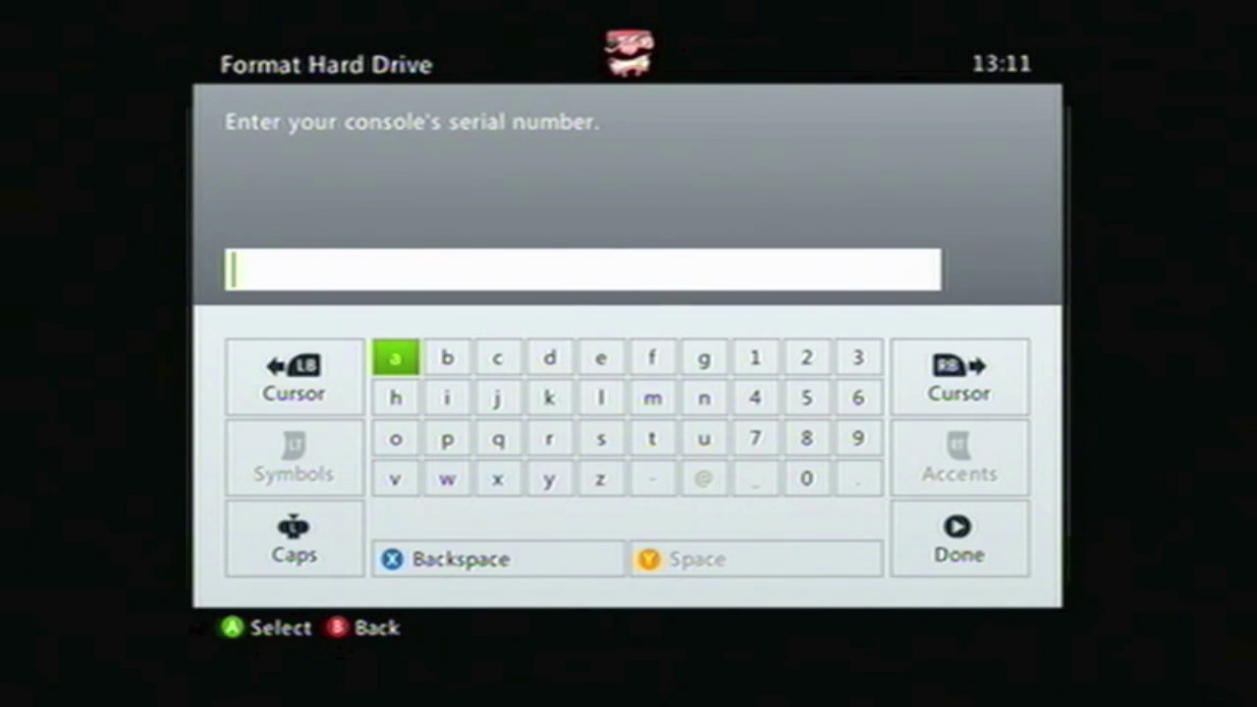
Step: Enter the console's serial number and submit it to authorize formatting the hard drive
key("Right")
key("Right")
key("Right")
key("Right")
key("Right")
key("Right")
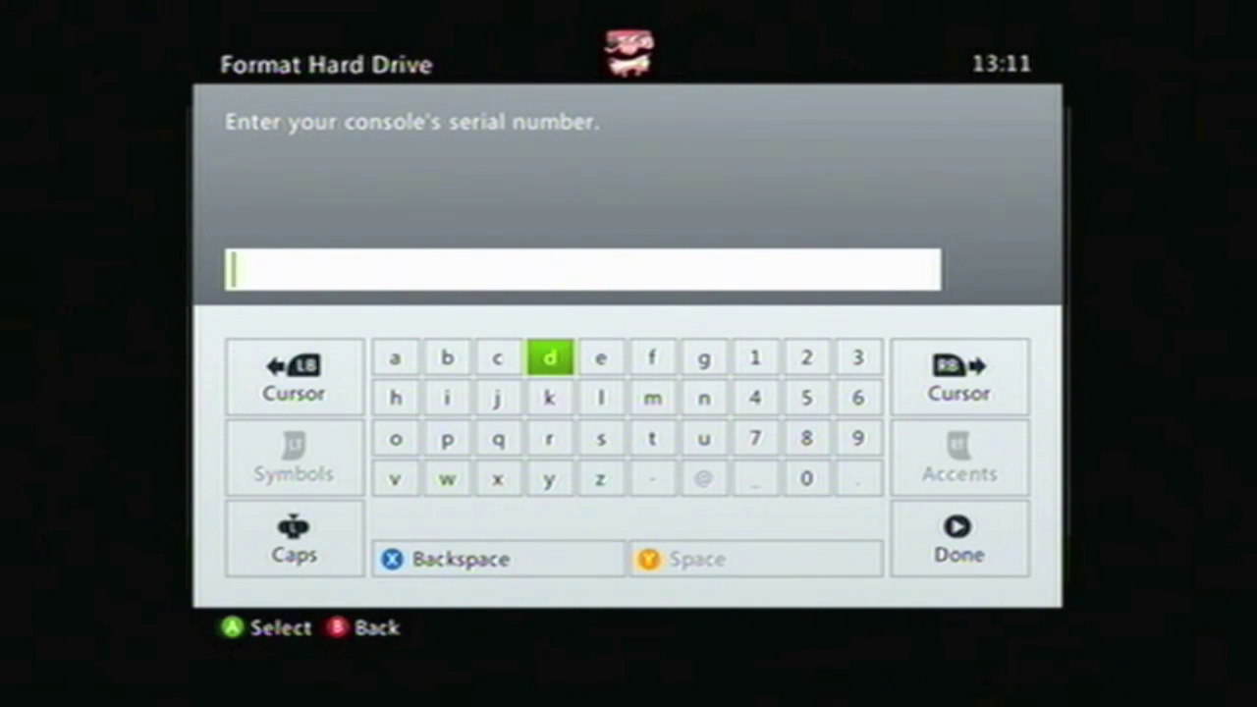
key("Right")
type("11")
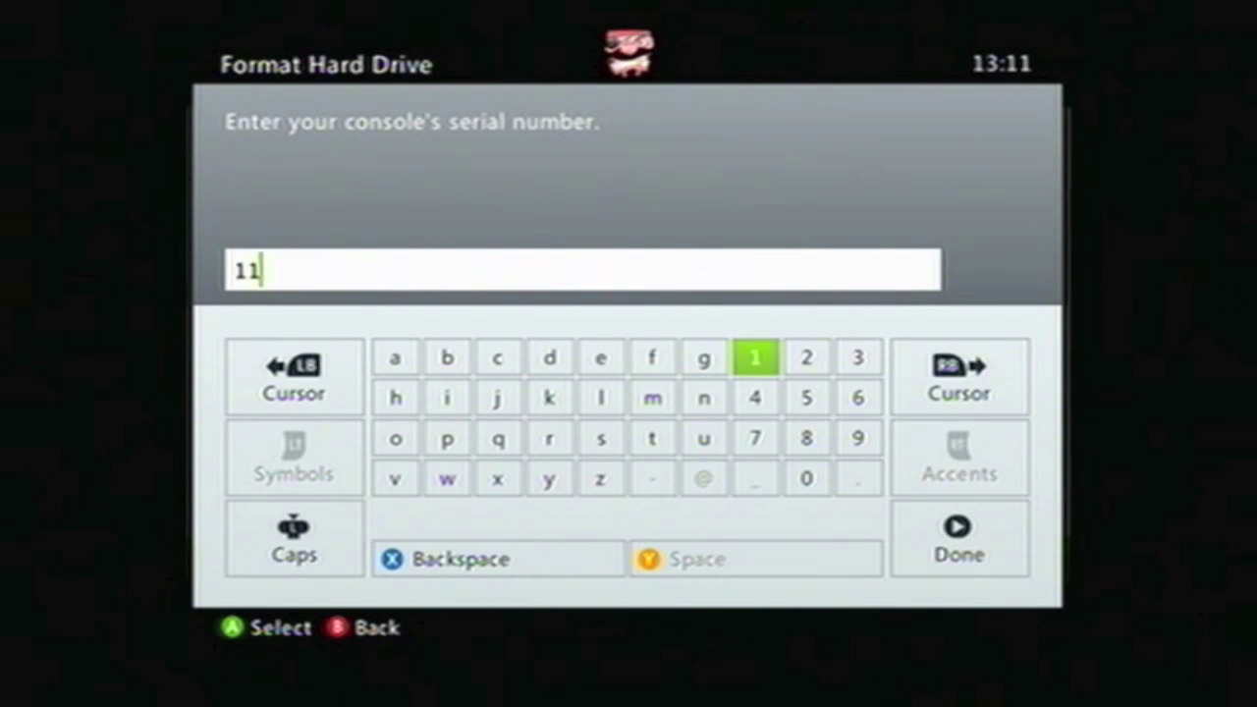
type("5889392405")
key("Down")
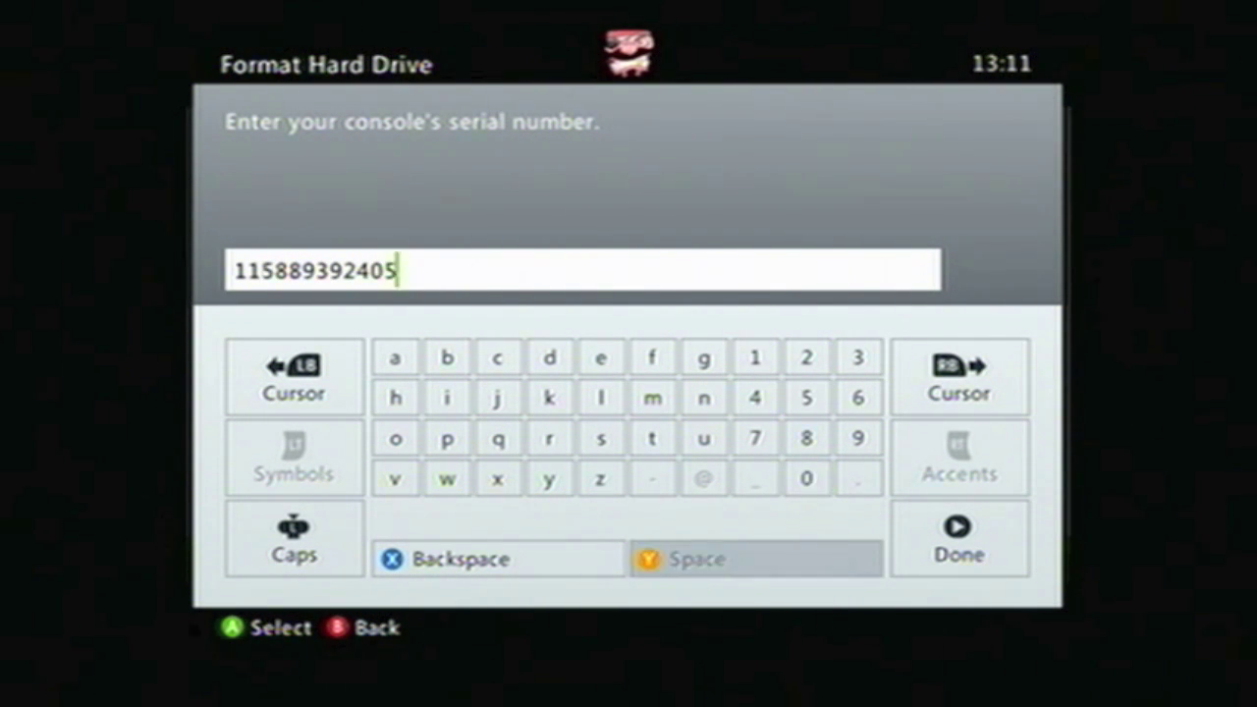
key("Right")
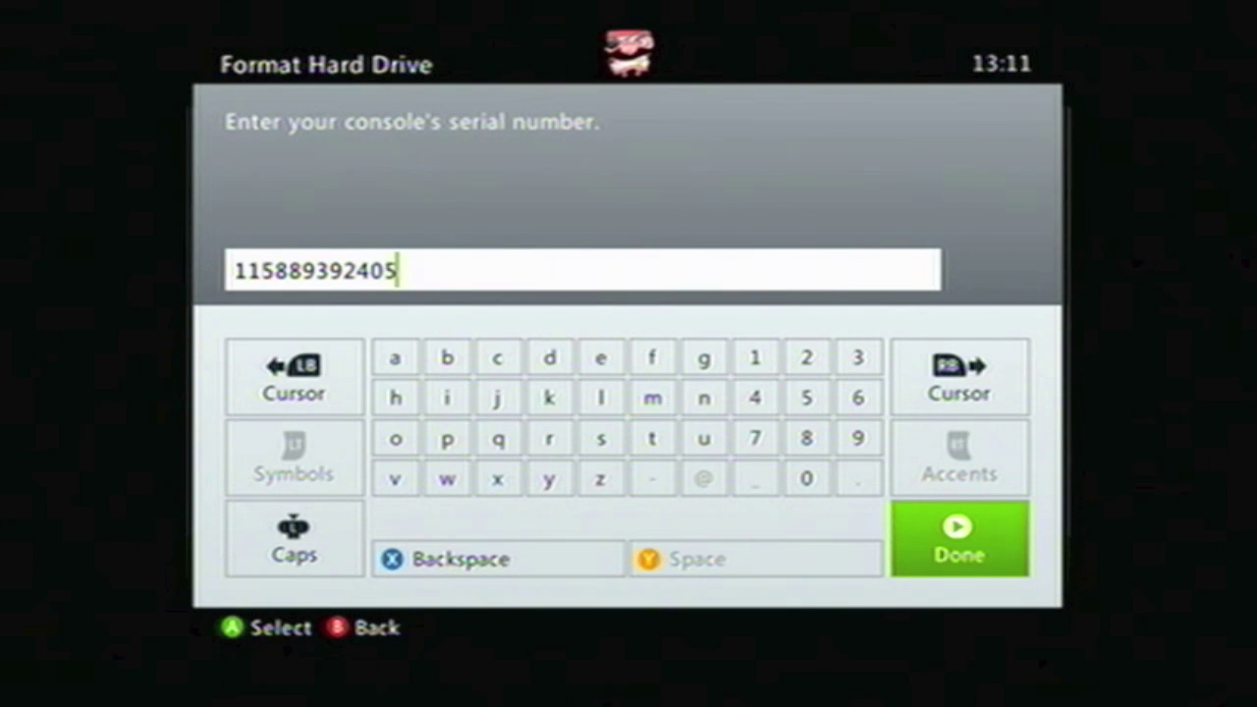
key("Return")
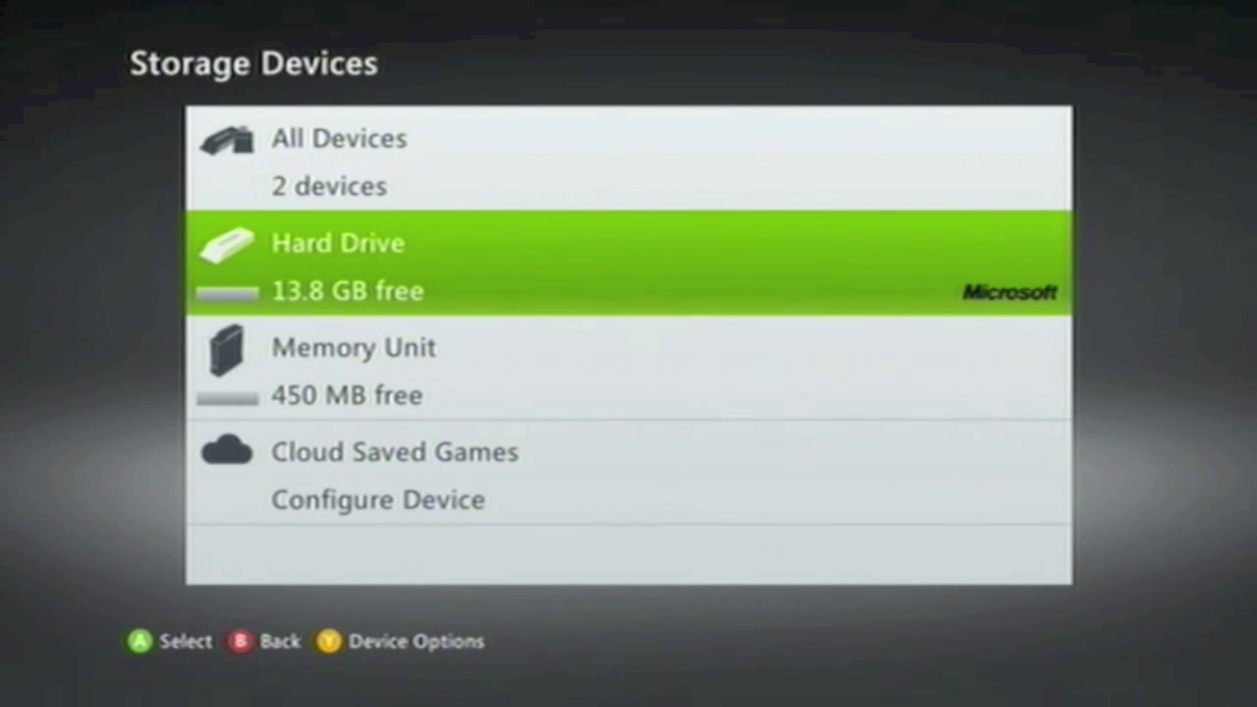
Step: Format the memory unit and agree to the removal of all content on it
key("Down")
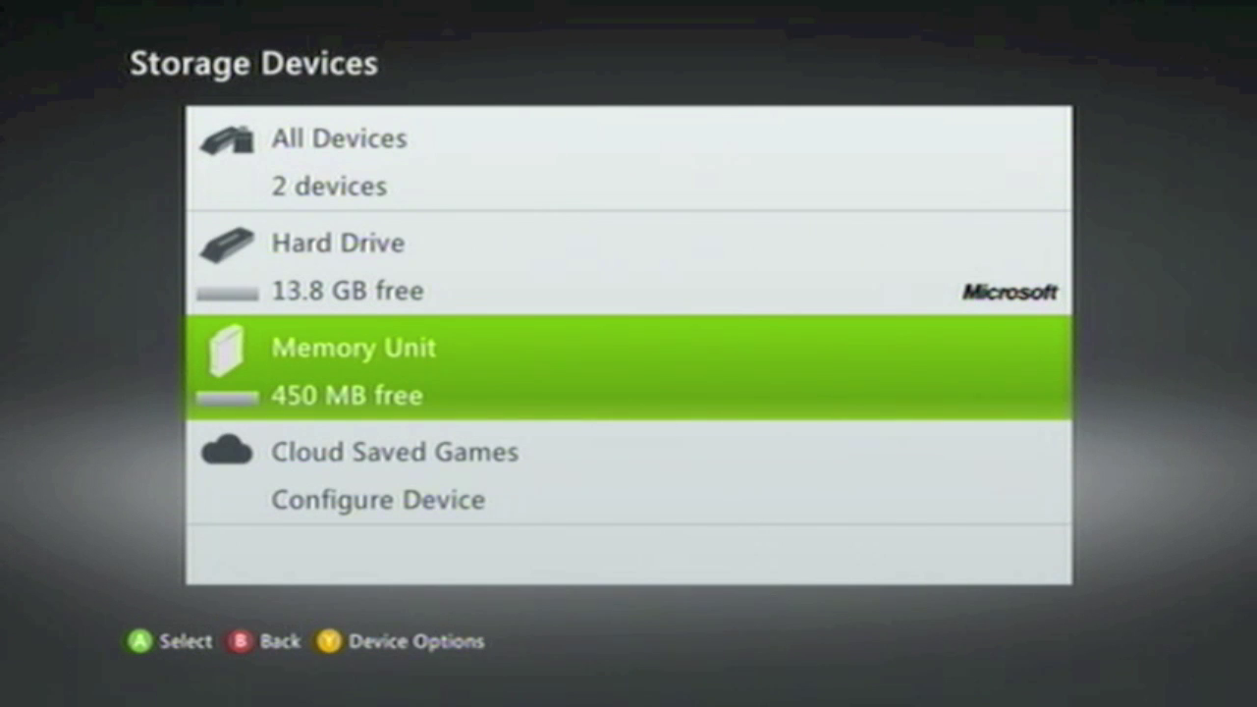
key("y")
key("Down")
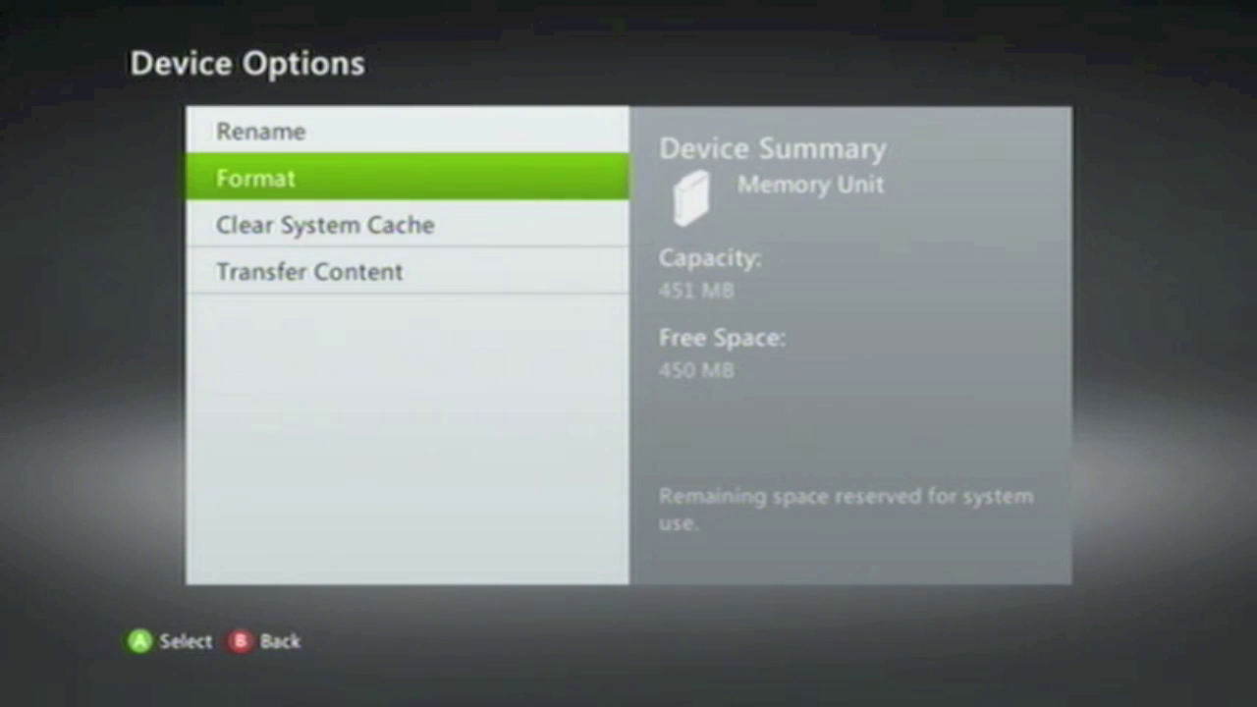
key("Return")
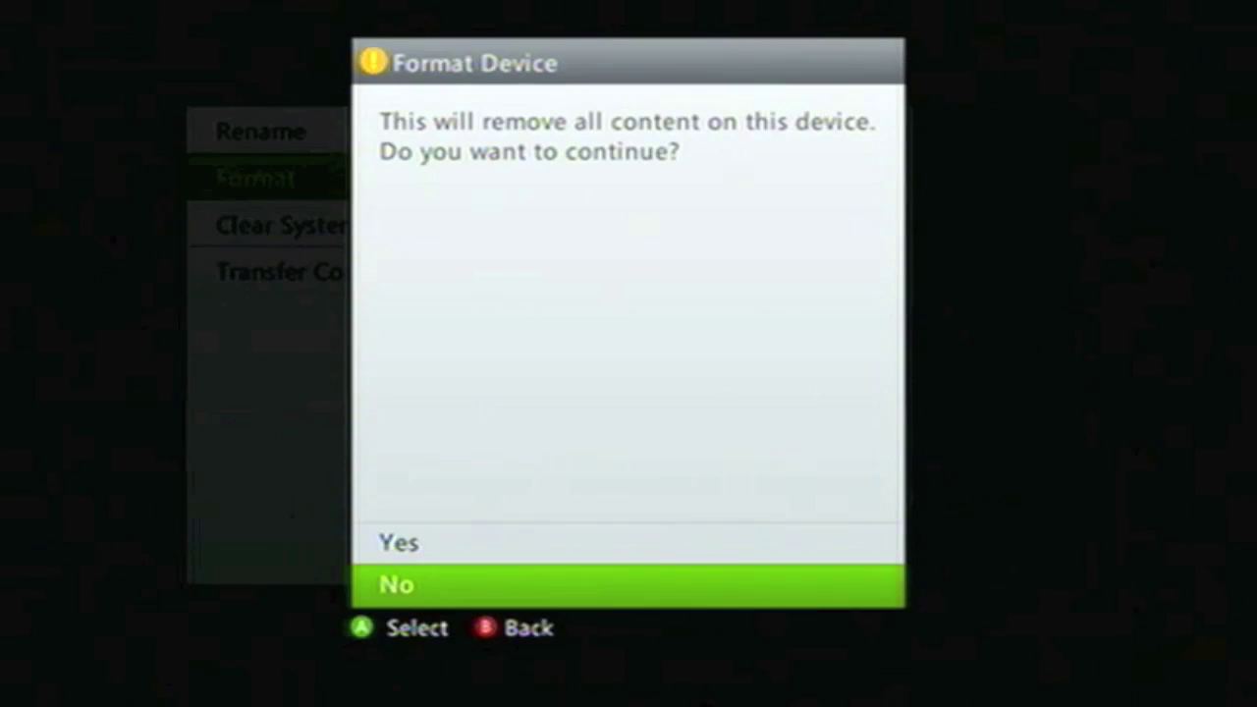
key("Up")
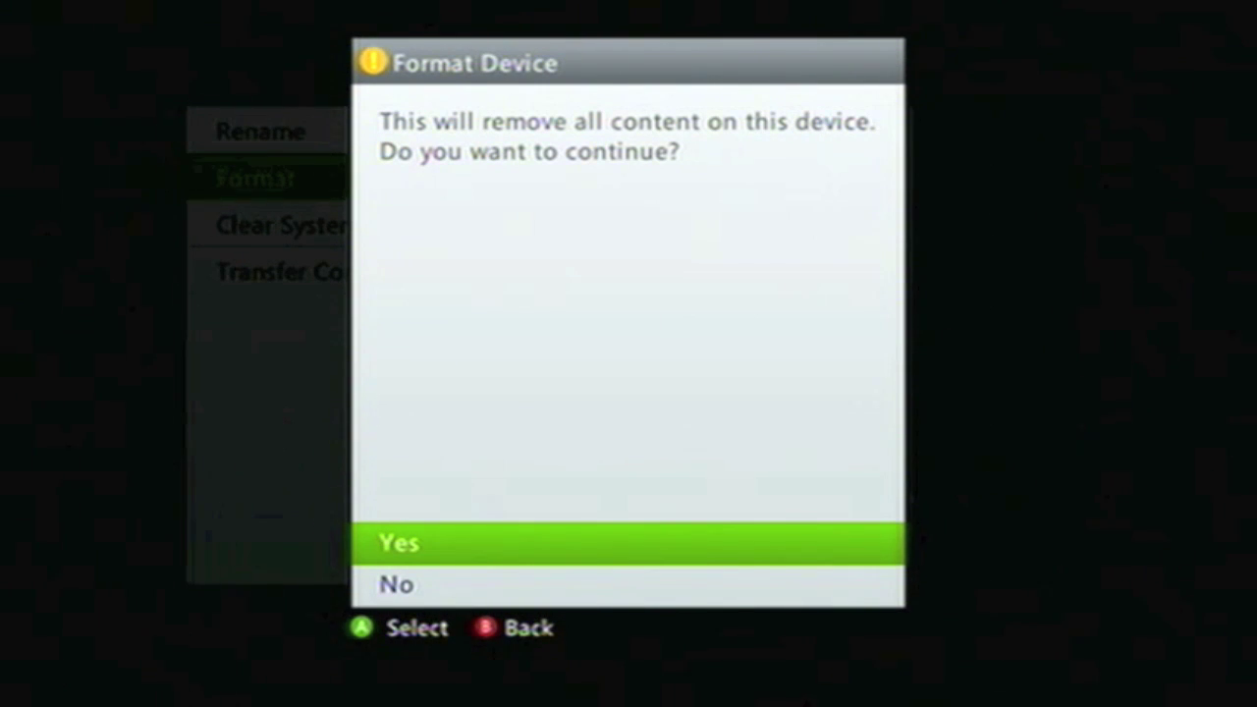
key("Return")
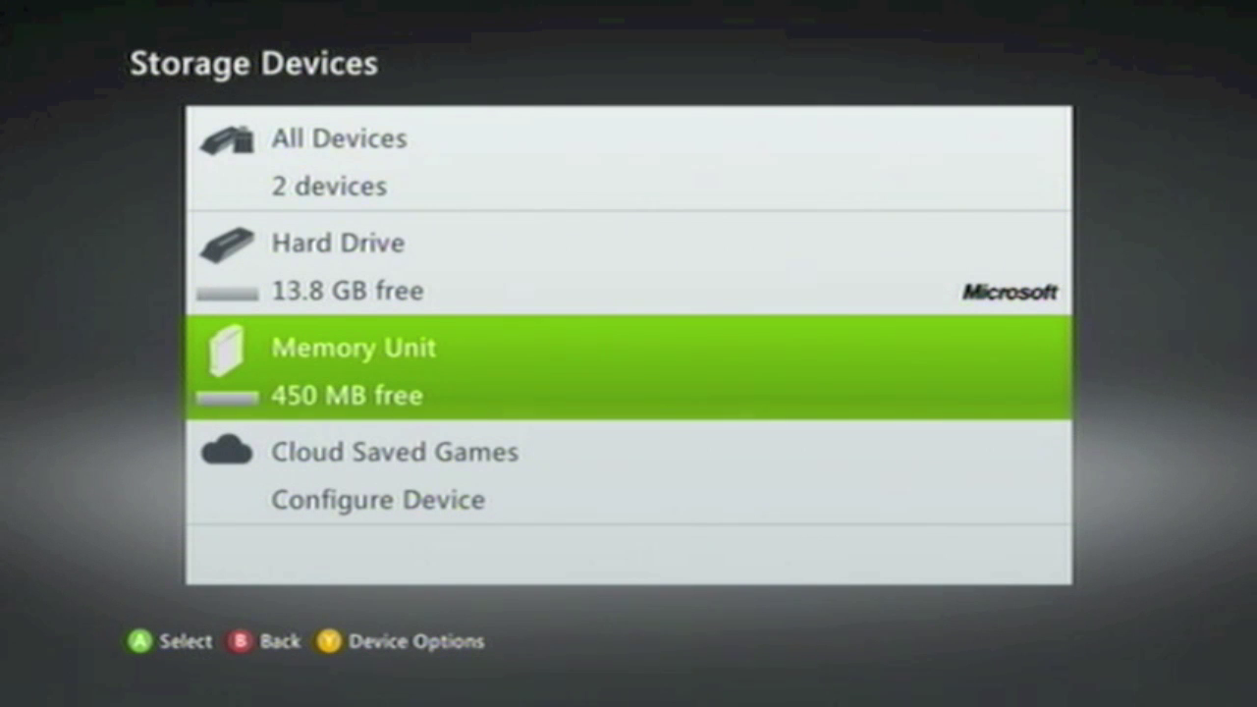
Step: Check the available networks in the network settings and return to the system settings
key("Escape")
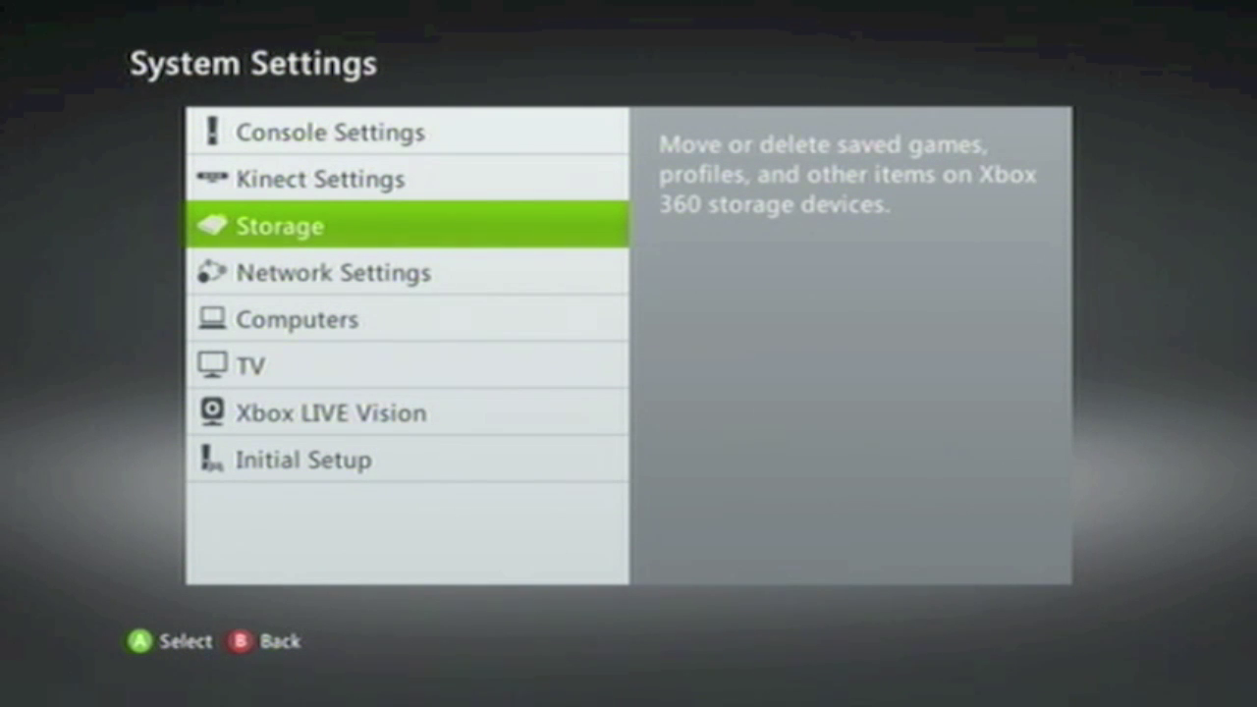
key("Down")
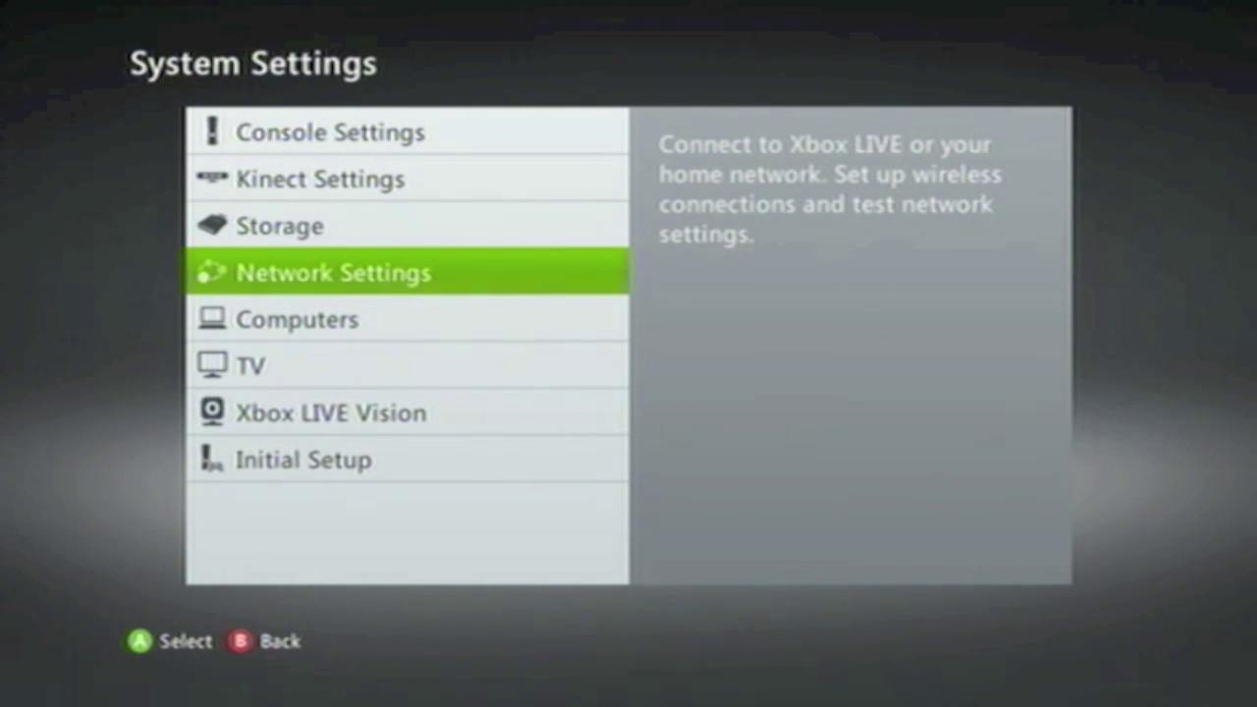
key("Return")
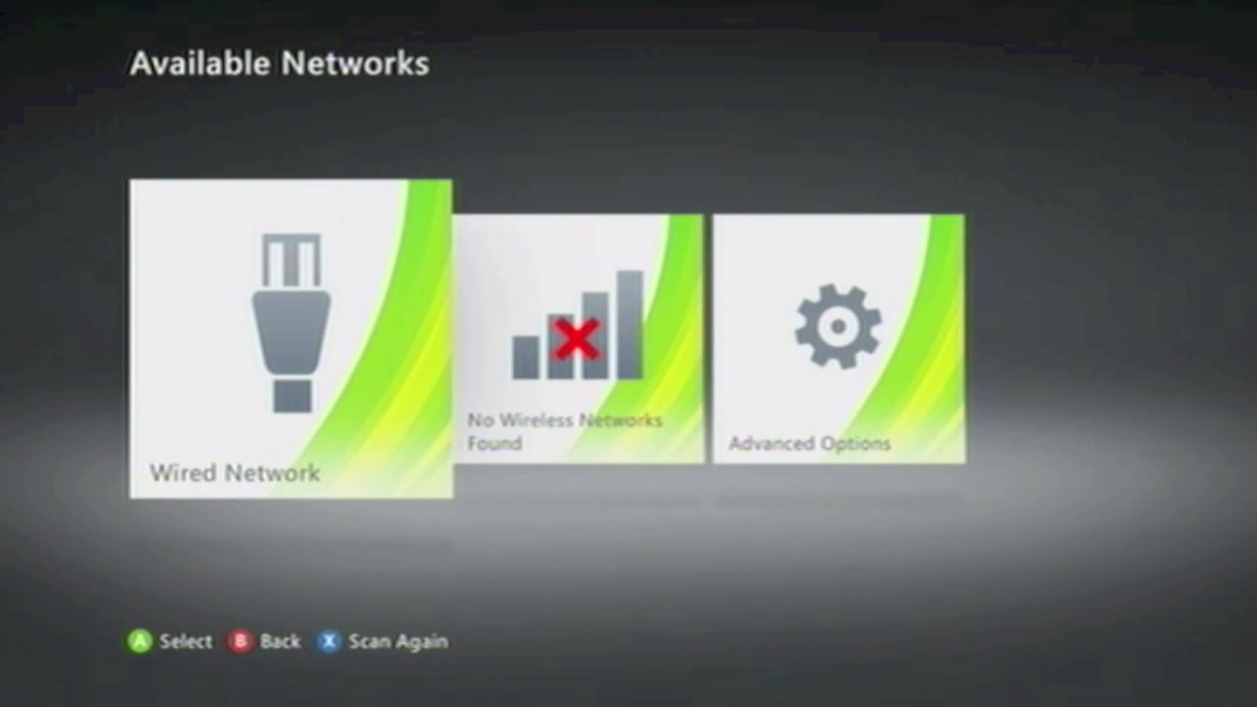
key("Escape")
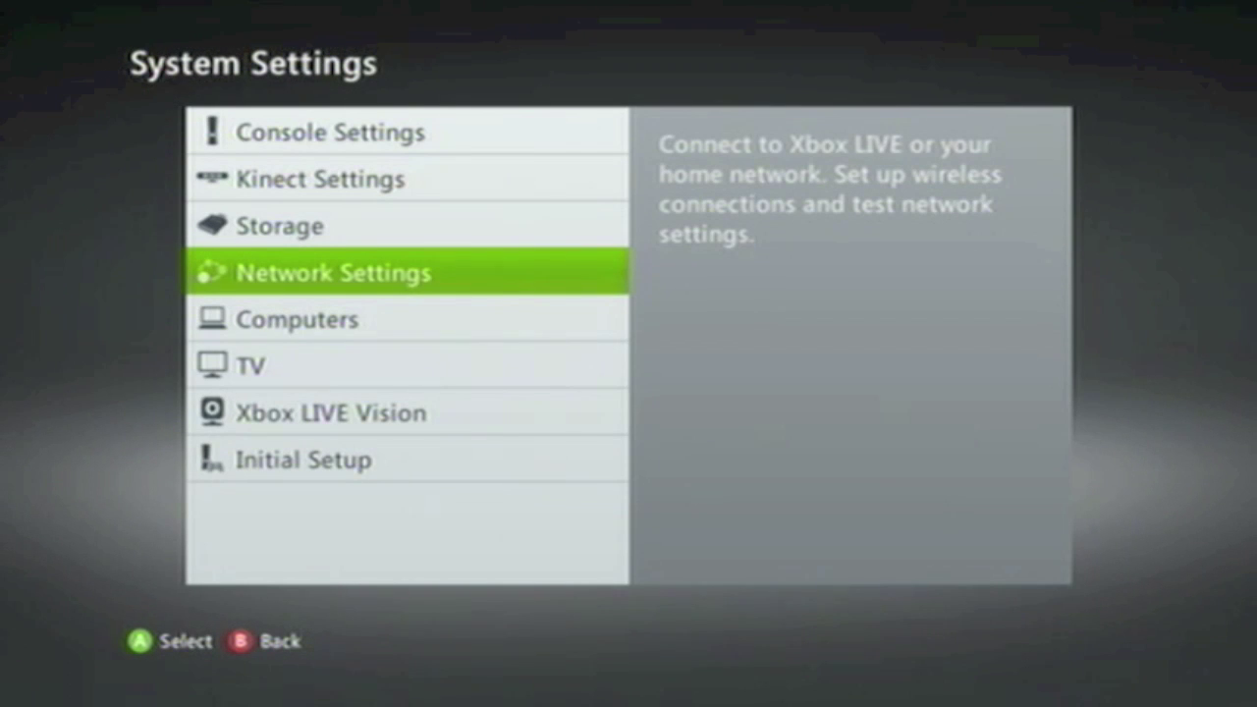
Step: Run the console's initial setup from the system settings and agree to start it
key("Down")
key("Down")
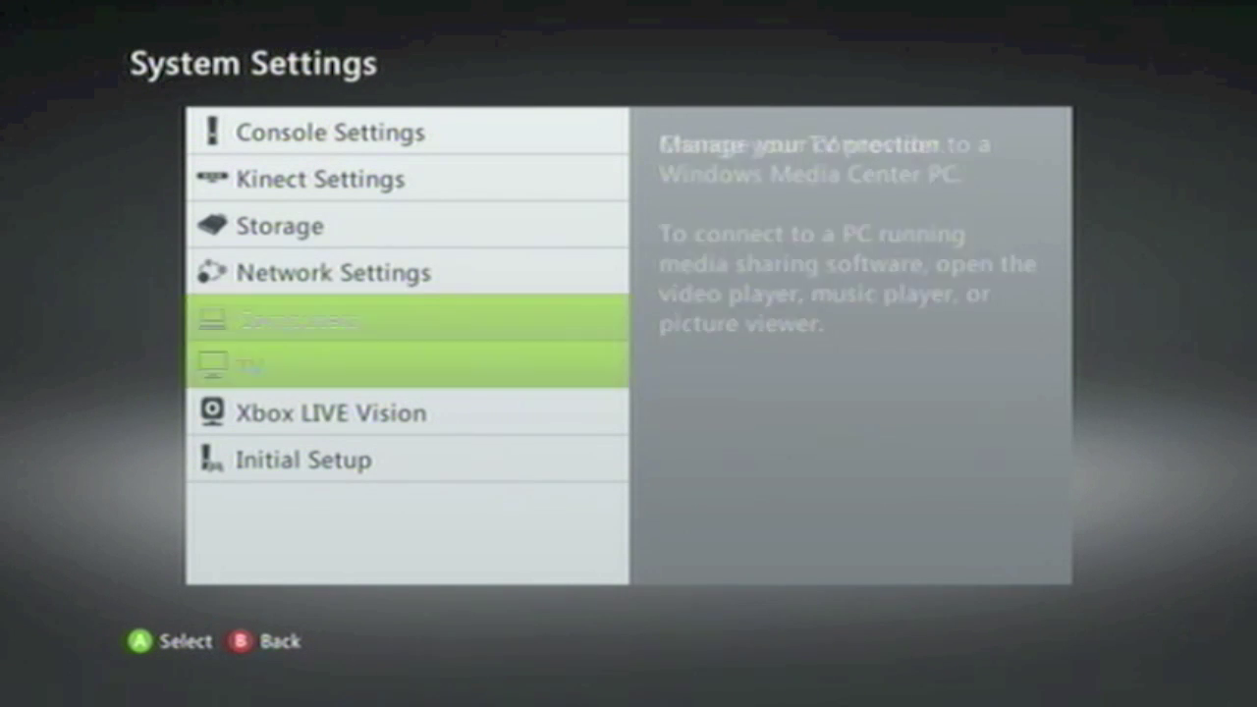
key("Down")
key("Down")
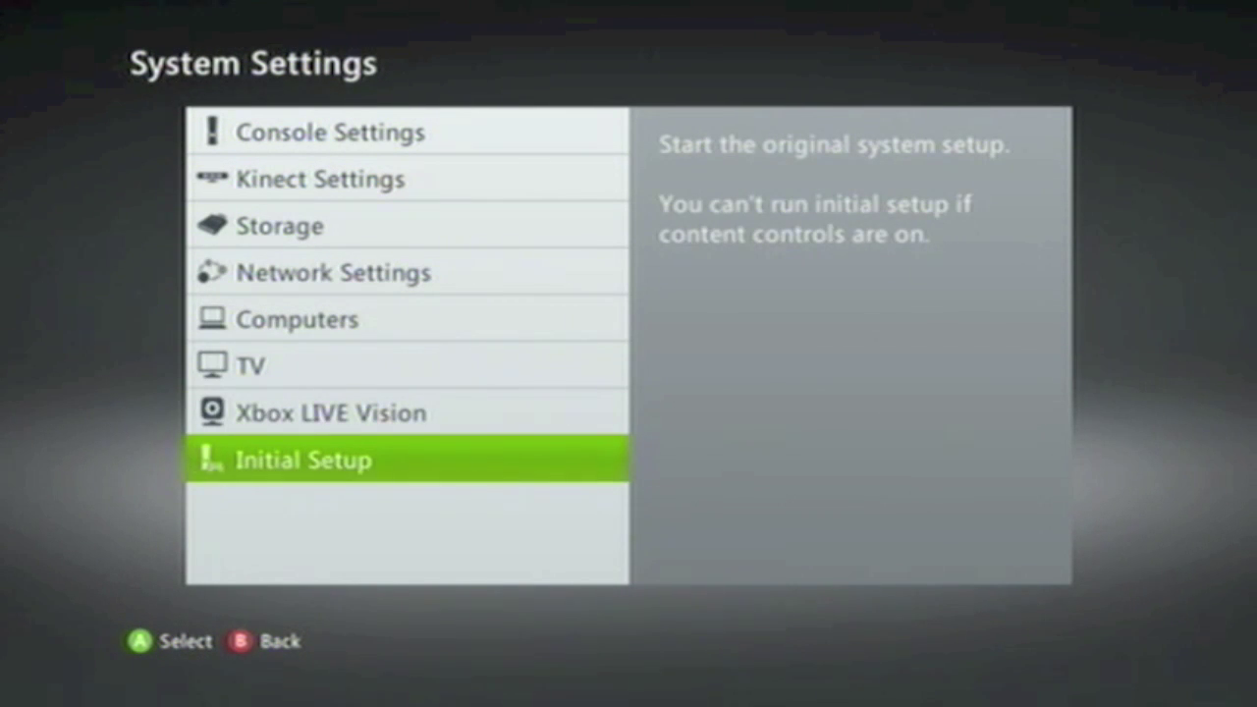
key("Return")
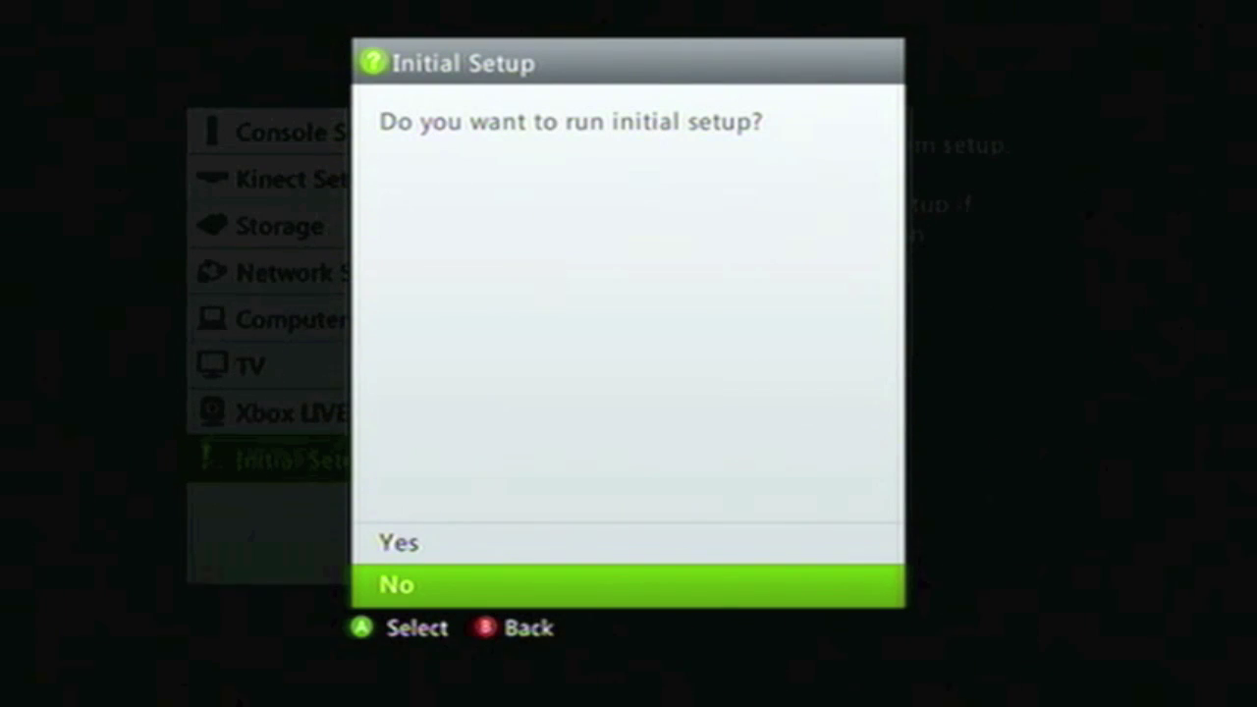
key("Up")
key("Return")
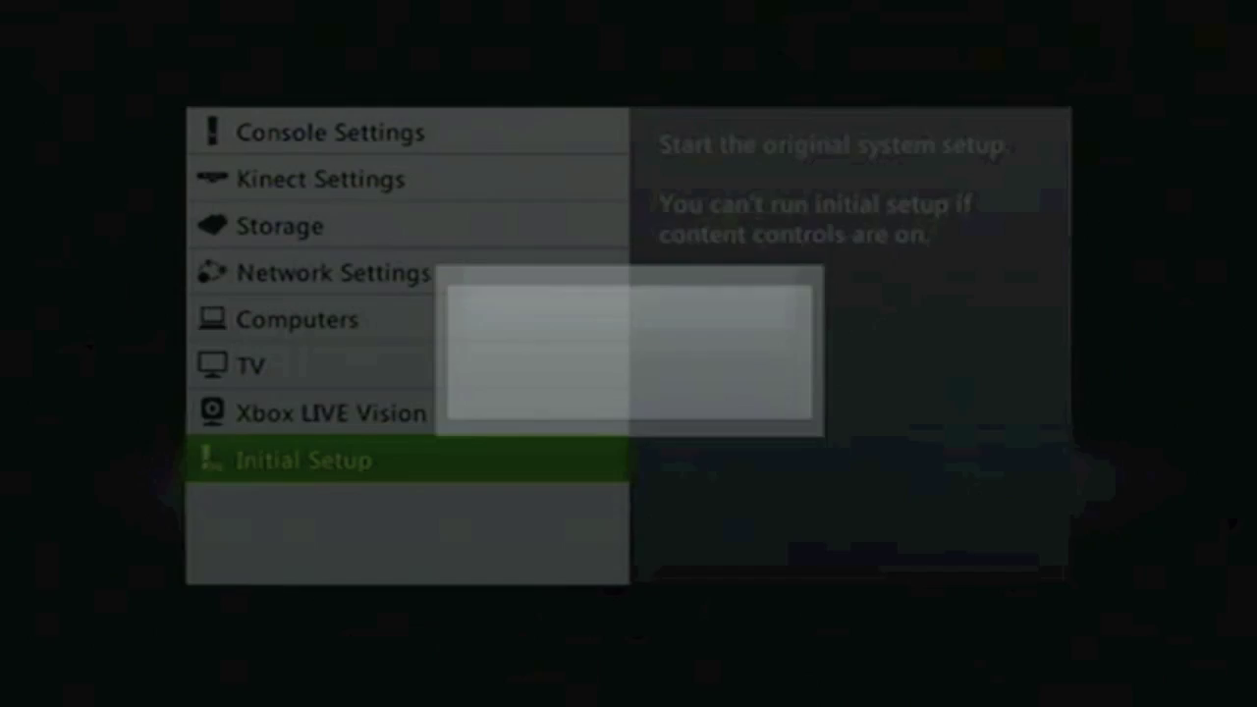